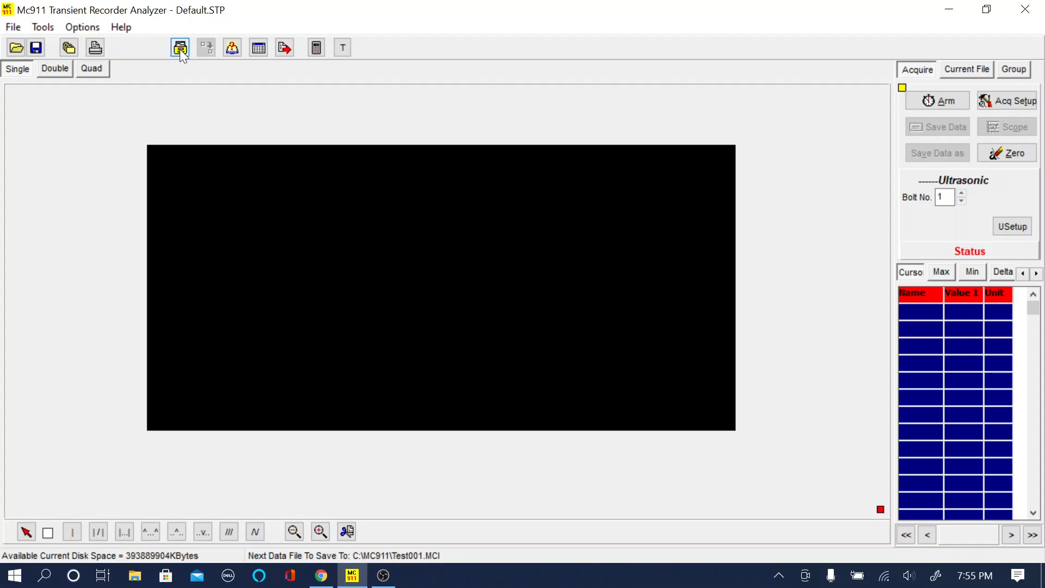
Step: Load the files TTA001.MCI through TTA005.MCI from C:\MC911\Data for group processing
{"action": "left_click", "coordinate": [179, 49]}
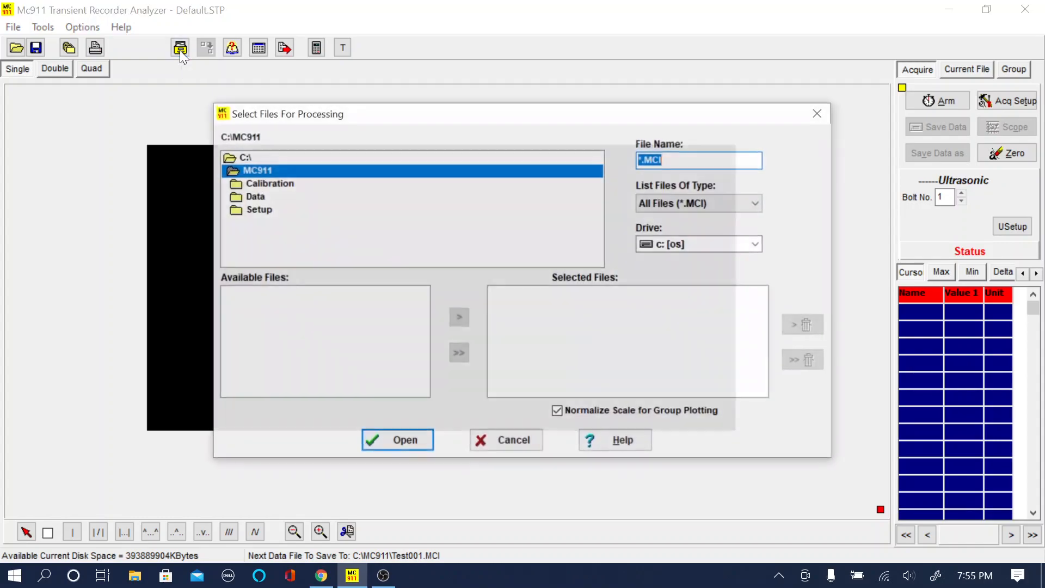
{"action": "double_click", "coordinate": [265, 197]}
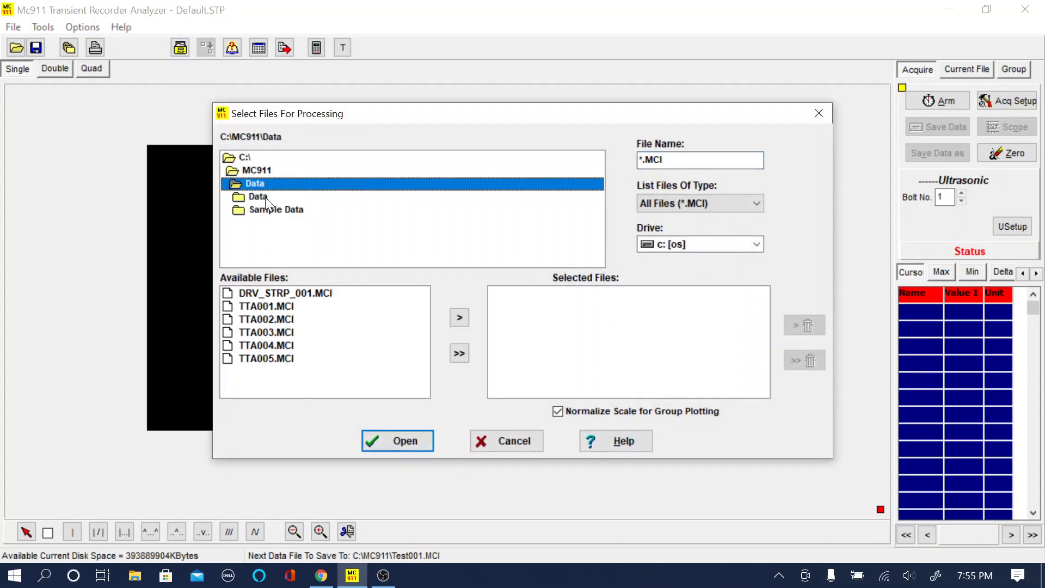
{"action": "left_click_drag", "start_coordinate": [288, 307], "coordinate": [289, 368]}
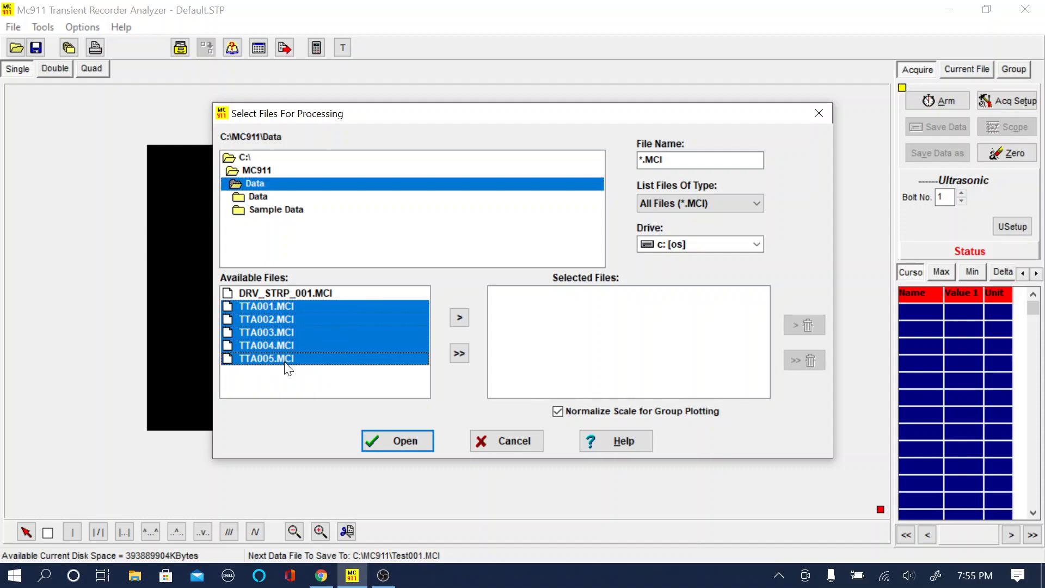
{"action": "left_click", "coordinate": [461, 319]}
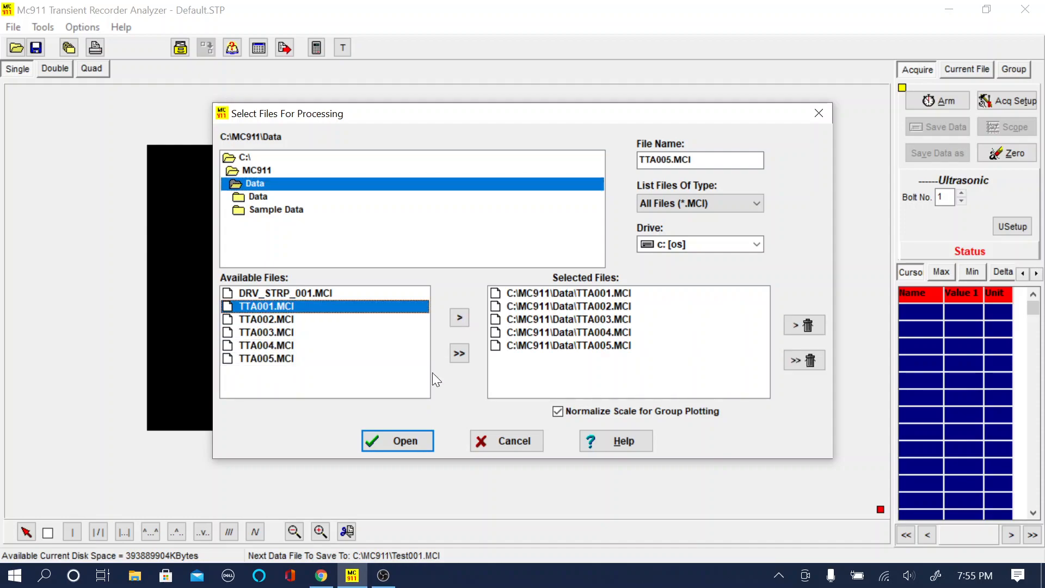
{"action": "left_click", "coordinate": [401, 456]}
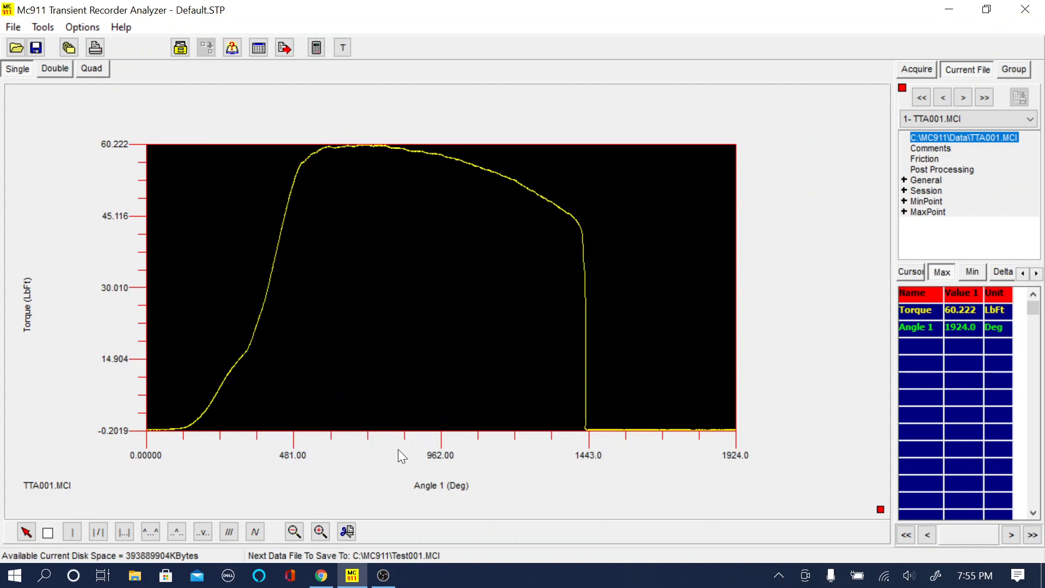
Step: Browse the torque-angle curves of all five loaded files and return to TTA001.MCI
{"action": "left_click", "coordinate": [964, 98]}
{"action": "left_click", "coordinate": [963, 98]}
{"action": "left_click", "coordinate": [964, 98]}
{"action": "left_click", "coordinate": [963, 98]}
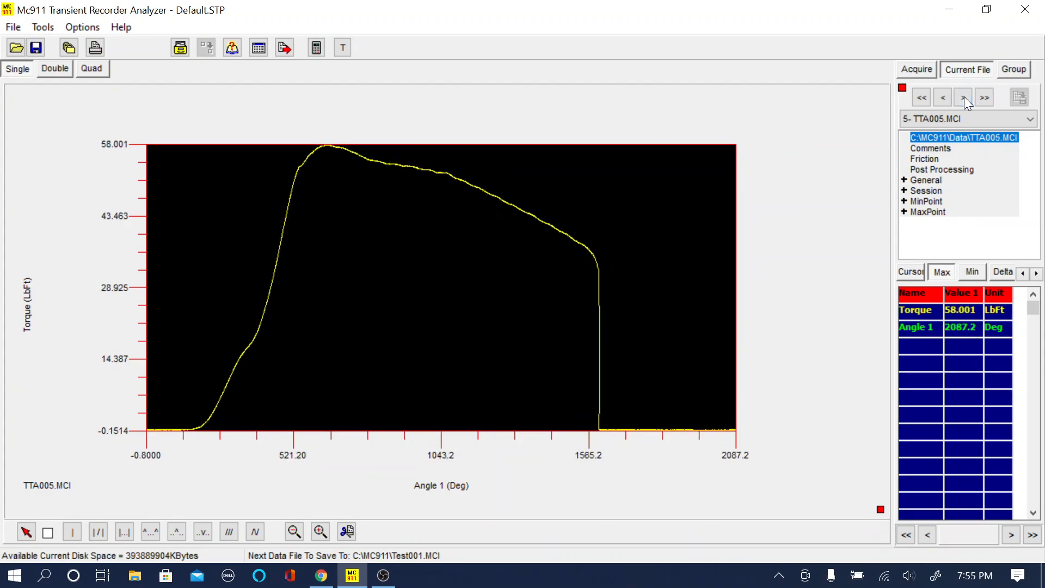
{"action": "left_click", "coordinate": [943, 97]}
{"action": "left_click", "coordinate": [943, 98]}
{"action": "left_click", "coordinate": [943, 98]}
{"action": "left_click", "coordinate": [943, 98]}
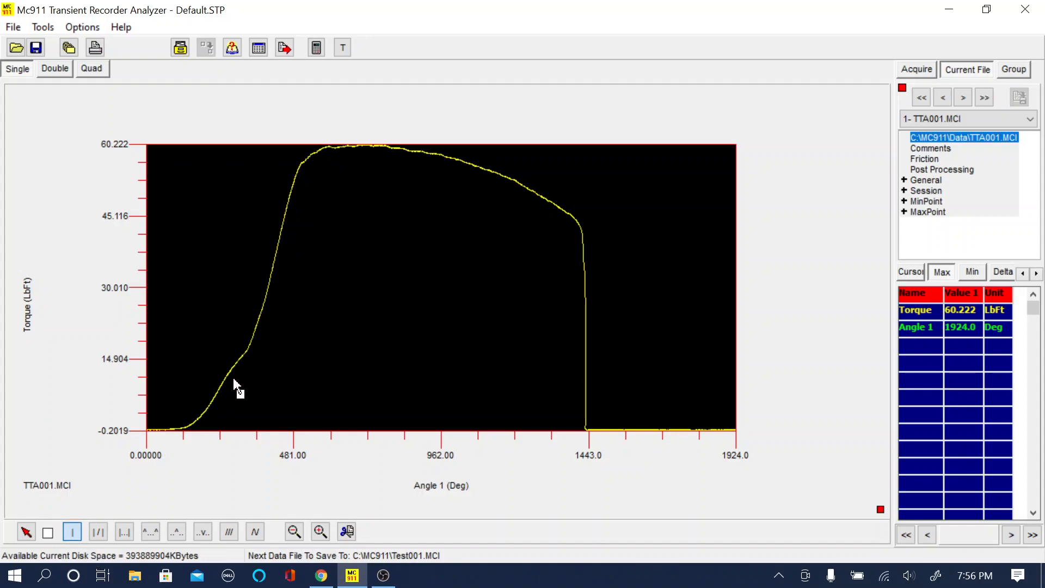
Step: Save a point on TTA001's rising curve at about 238.5 degrees under a new pick-list label MyPoint
{"action": "left_click_drag", "start_coordinate": [228, 383], "coordinate": [285, 320]}
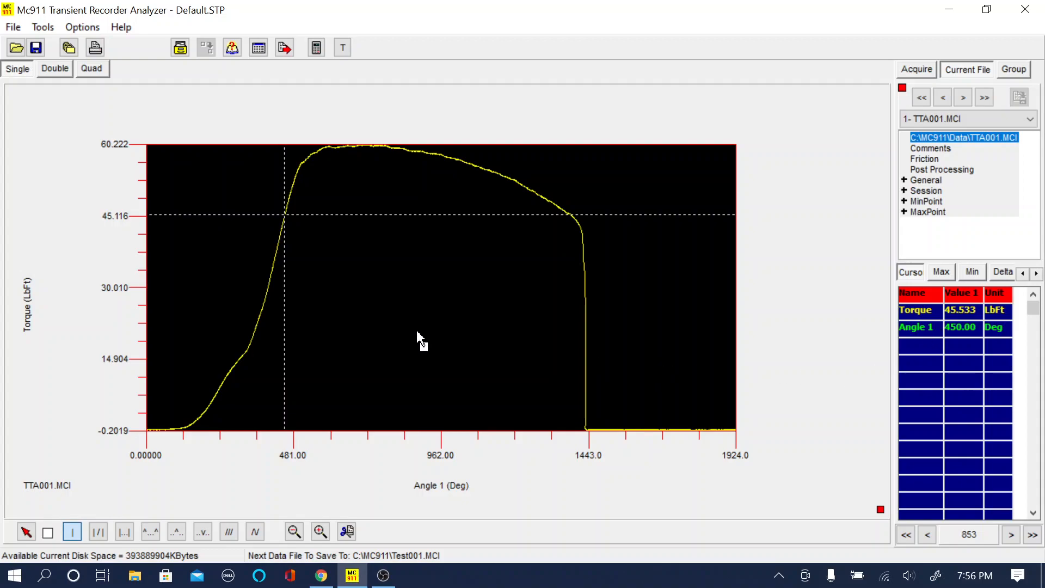
{"action": "left_click_drag", "start_coordinate": [268, 299], "coordinate": [220, 373]}
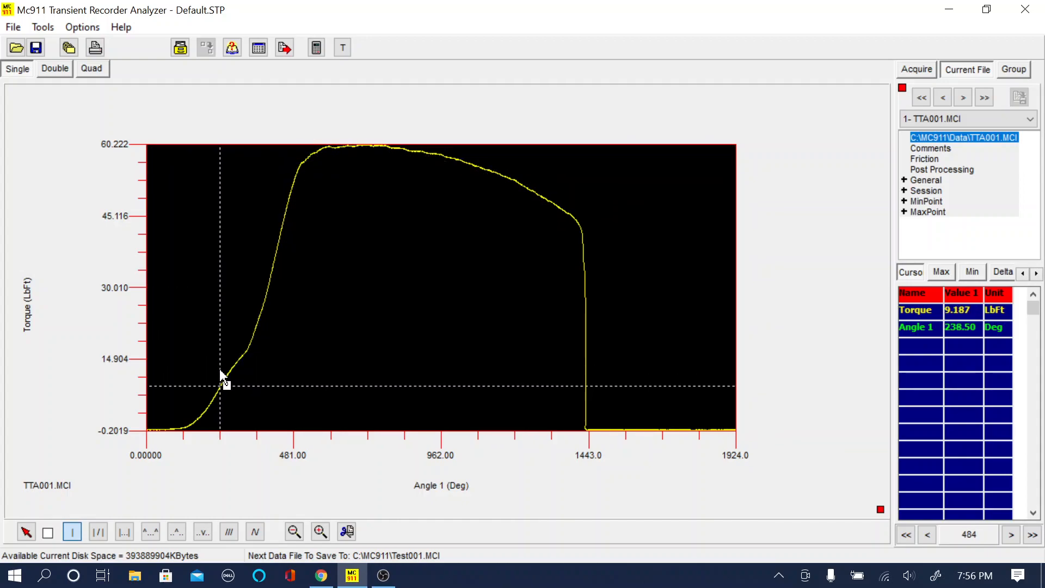
{"action": "right_click", "coordinate": [272, 337]}
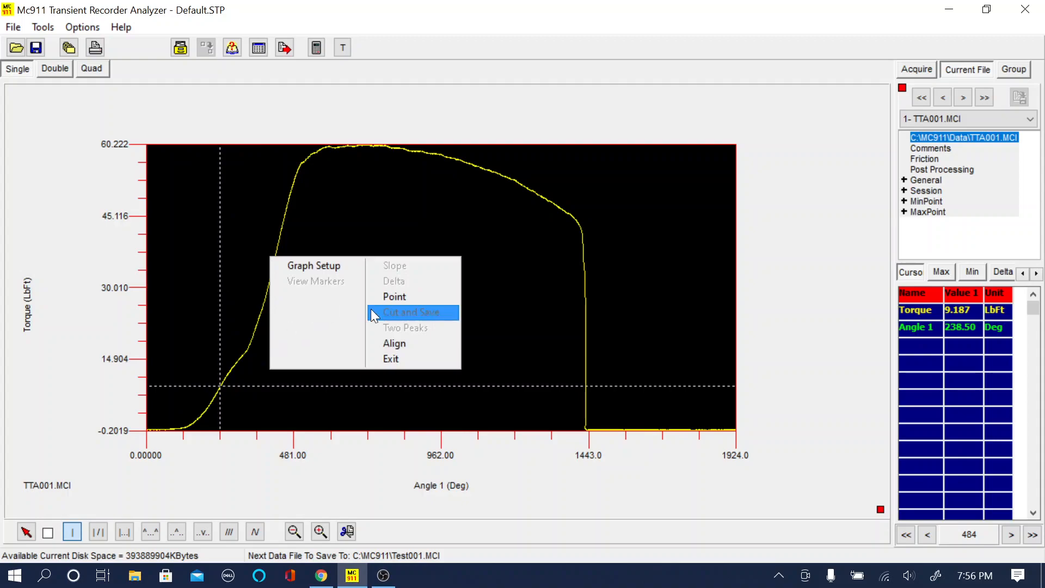
{"action": "left_click", "coordinate": [400, 298]}
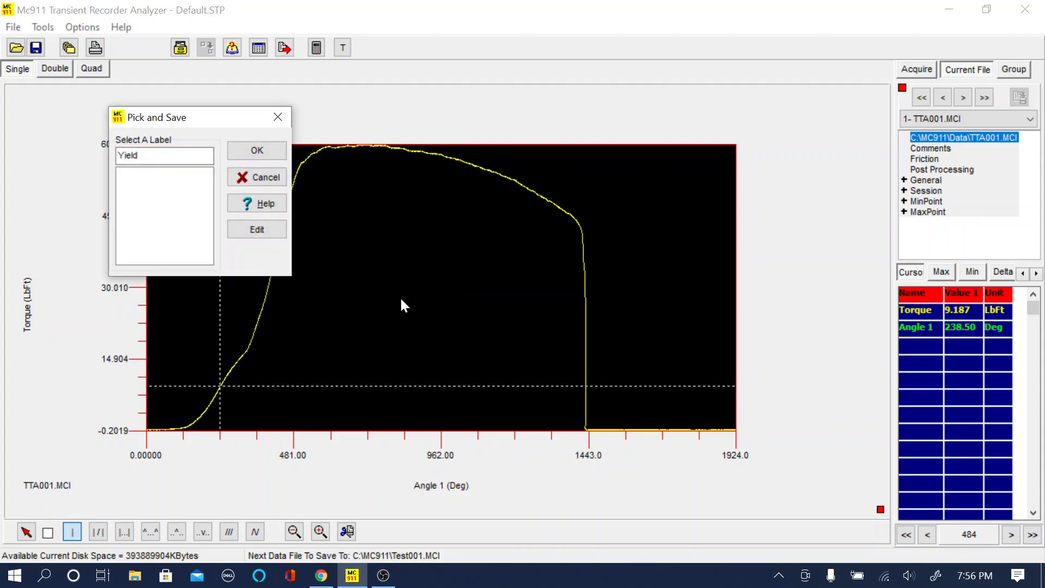
{"action": "left_click", "coordinate": [256, 230]}
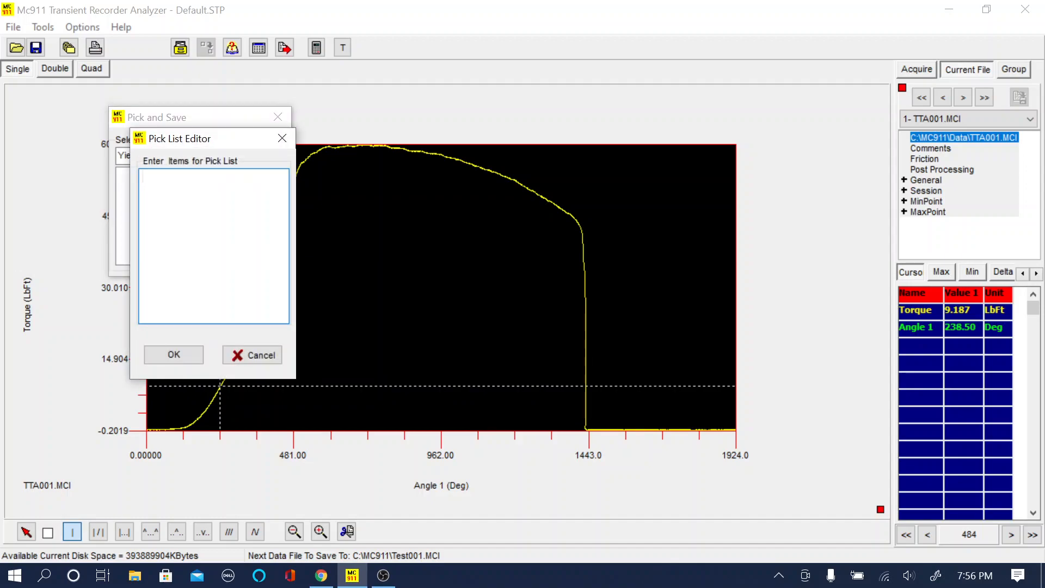
{"action": "type", "text": "MyPoint"}
{"action": "left_click", "coordinate": [164, 360]}
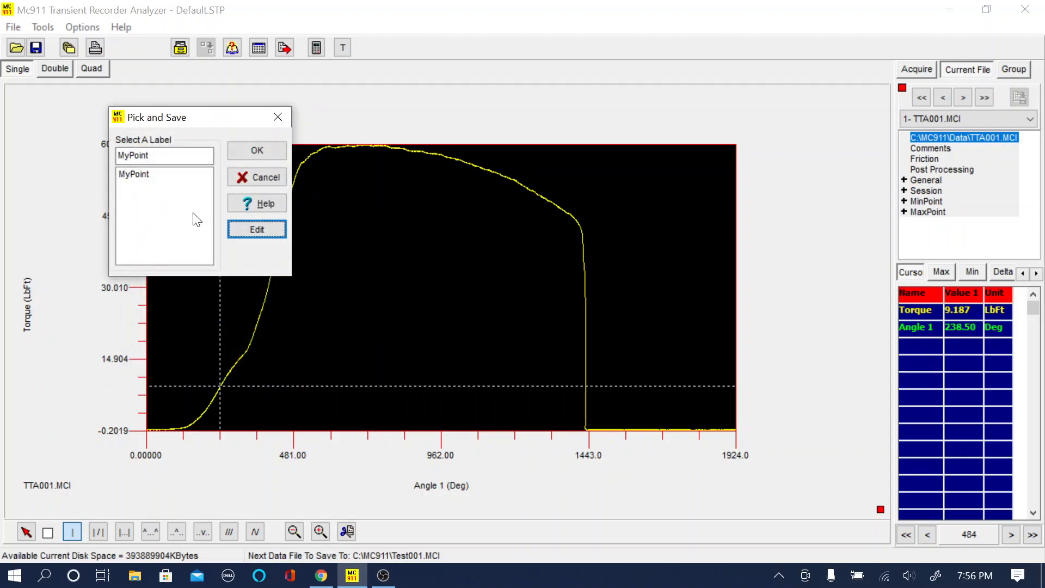
{"action": "left_click", "coordinate": [254, 155]}
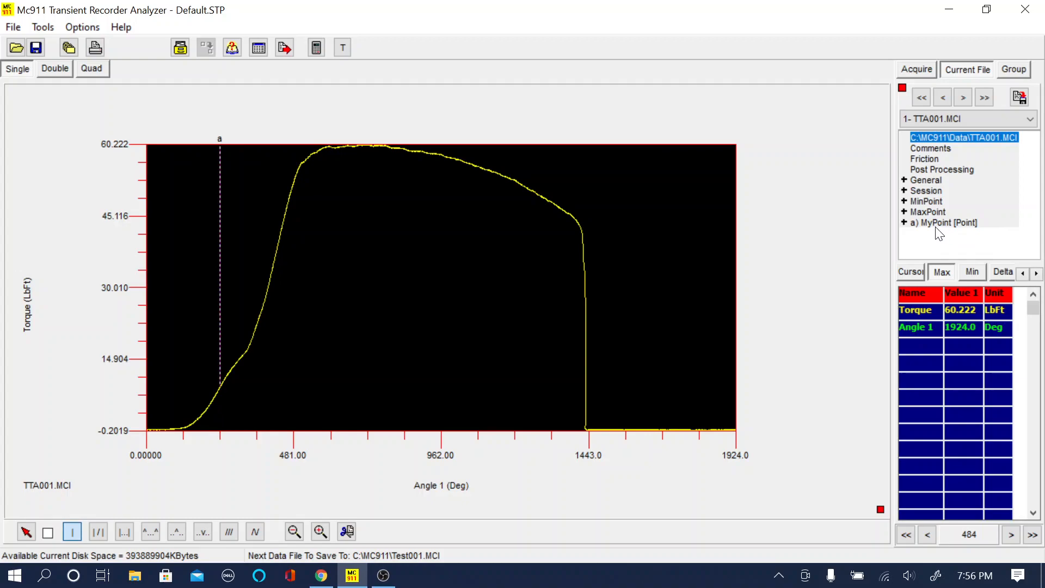
Step: Examine the values stored for the MyPoint marker in TTA001's file details
{"action": "left_click", "coordinate": [903, 222]}
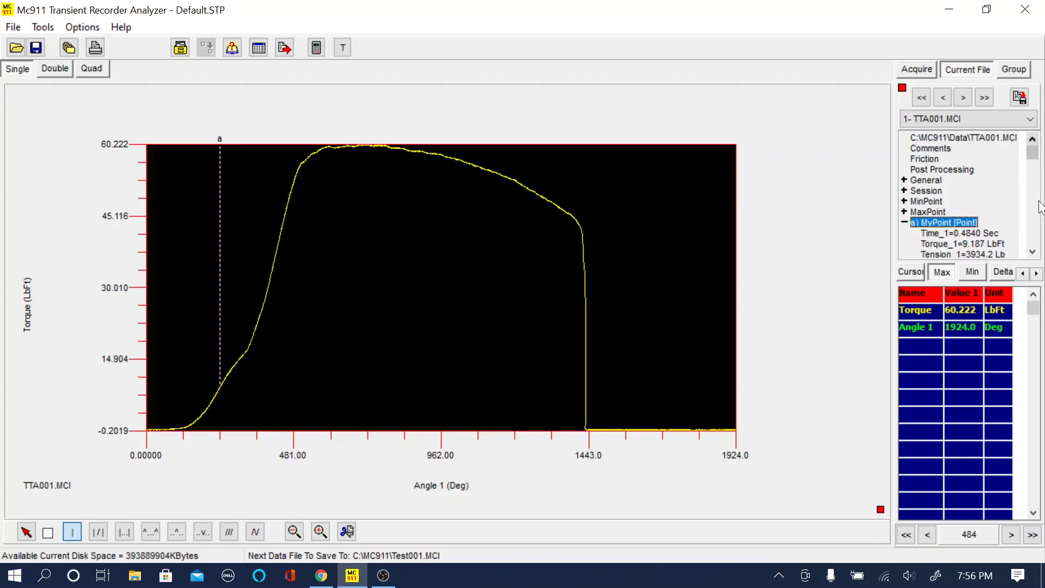
{"action": "left_click", "coordinate": [1033, 251]}
{"action": "left_click", "coordinate": [1033, 252]}
{"action": "left_click", "coordinate": [1033, 251]}
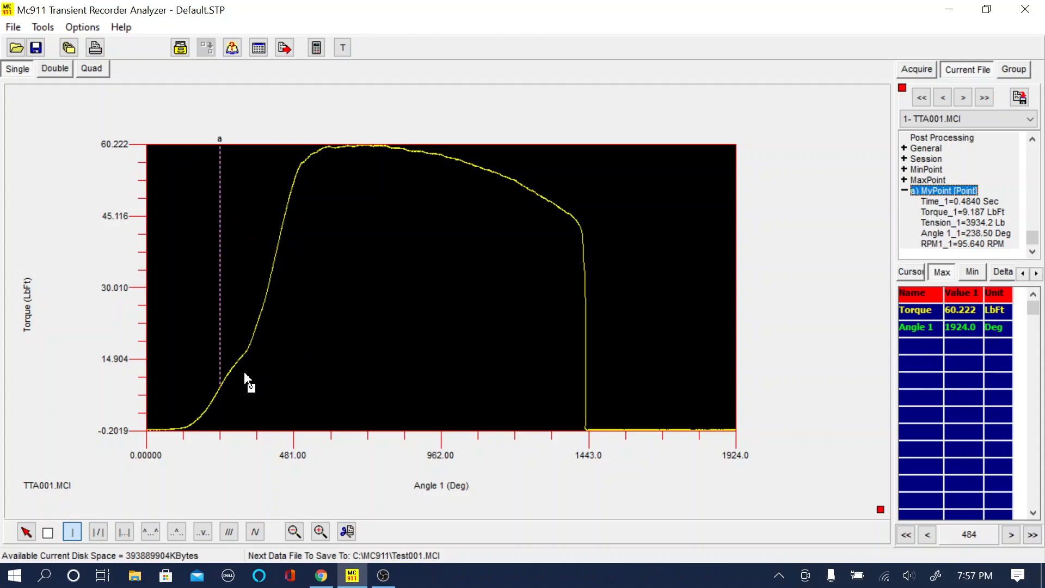
Step: Save a point near TTA001's torque peak at about 738.5 degrees under a new pick-list label MyMax
{"action": "left_click_drag", "start_coordinate": [342, 158], "coordinate": [376, 169]}
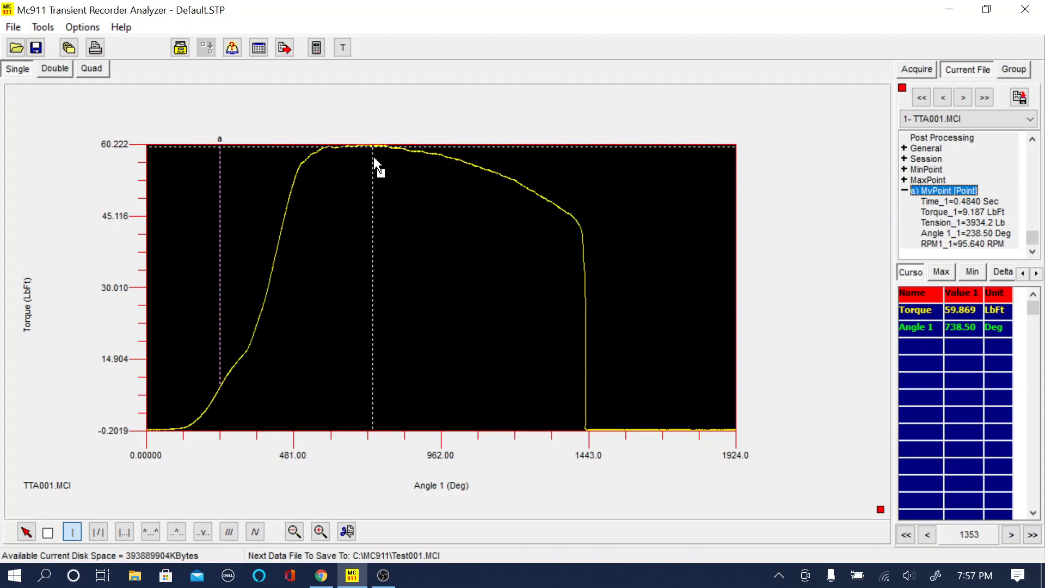
{"action": "right_click", "coordinate": [415, 191]}
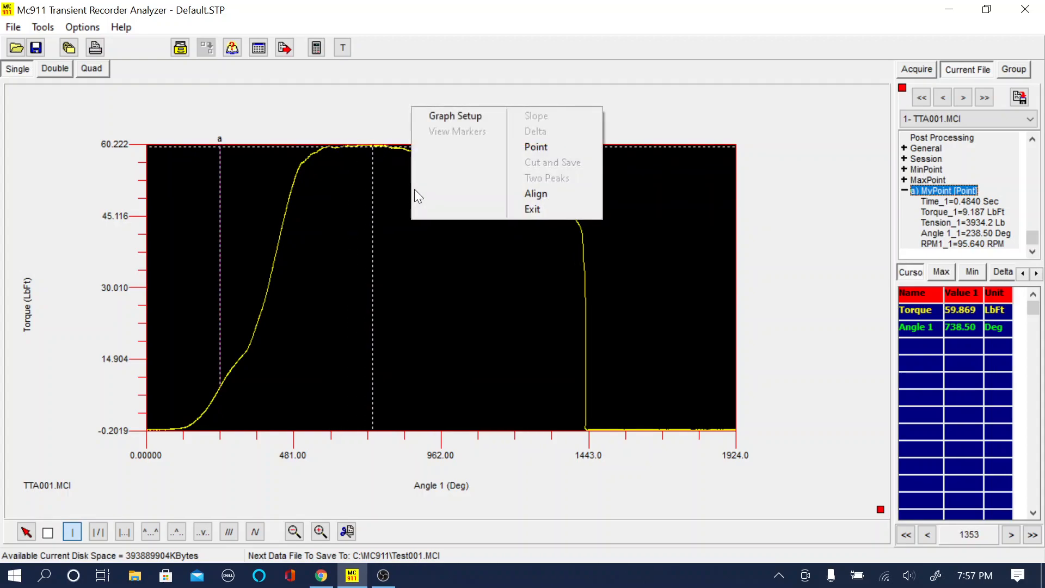
{"action": "left_click", "coordinate": [544, 146]}
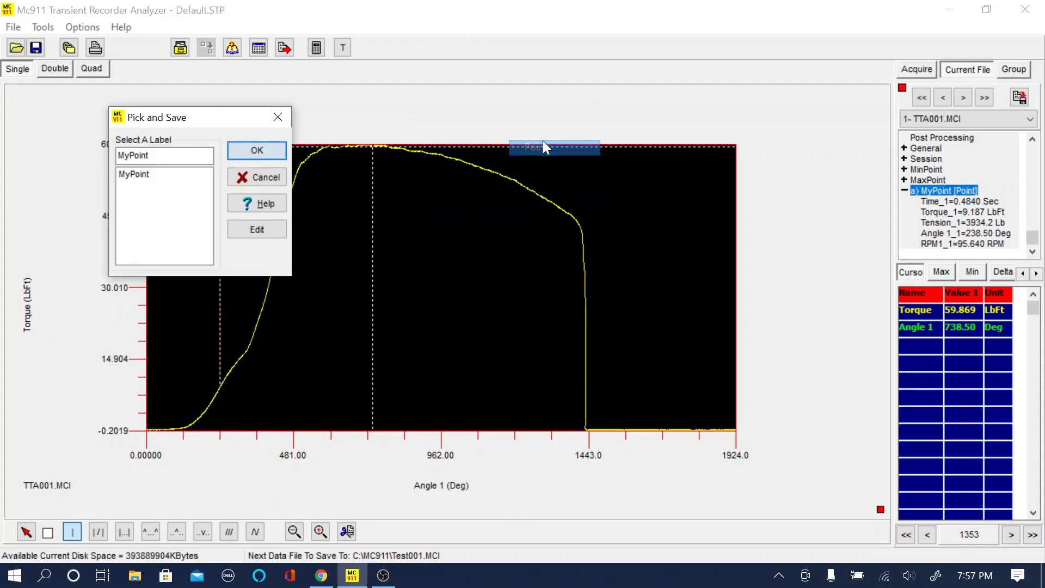
{"action": "left_click", "coordinate": [253, 230]}
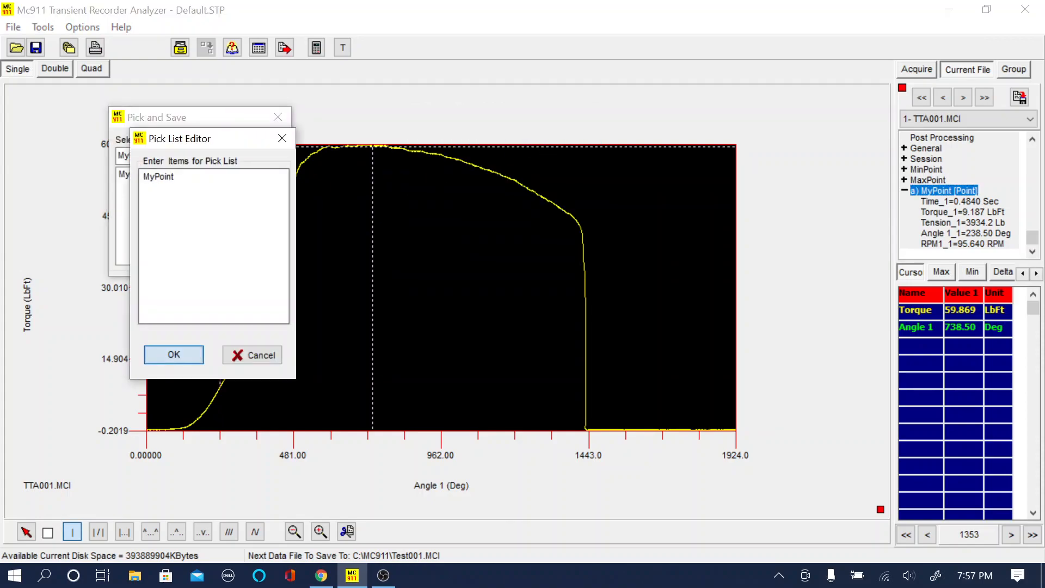
{"action": "left_click", "coordinate": [145, 189]}
{"action": "type", "text": "MyMax"}
{"action": "left_click", "coordinate": [188, 353]}
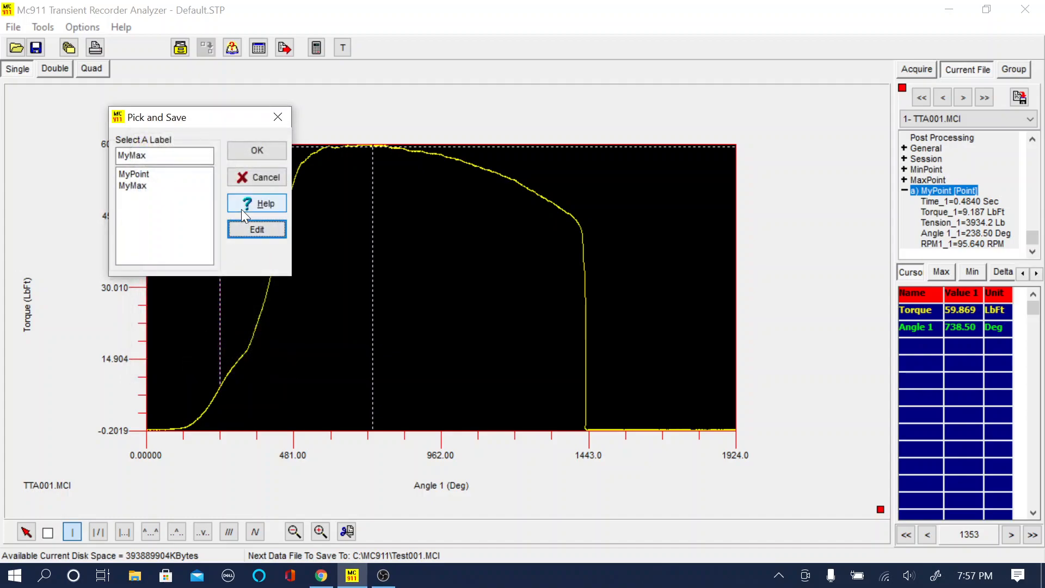
{"action": "left_click", "coordinate": [257, 155]}
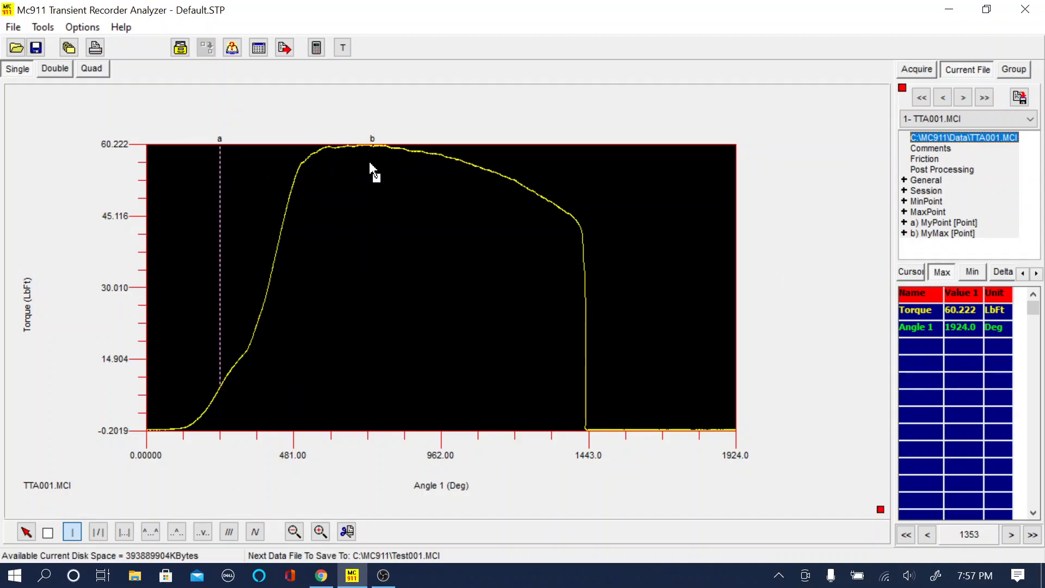
Step: Delete the saved points MyMax and MyPoint from TTA001
{"action": "left_click", "coordinate": [931, 234]}
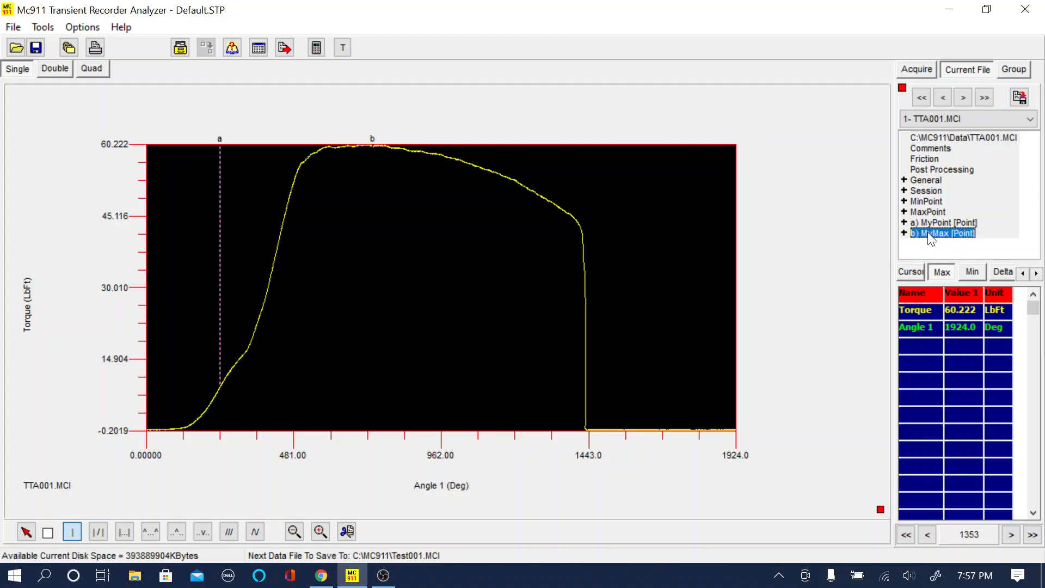
{"action": "key", "text": "Delete"}
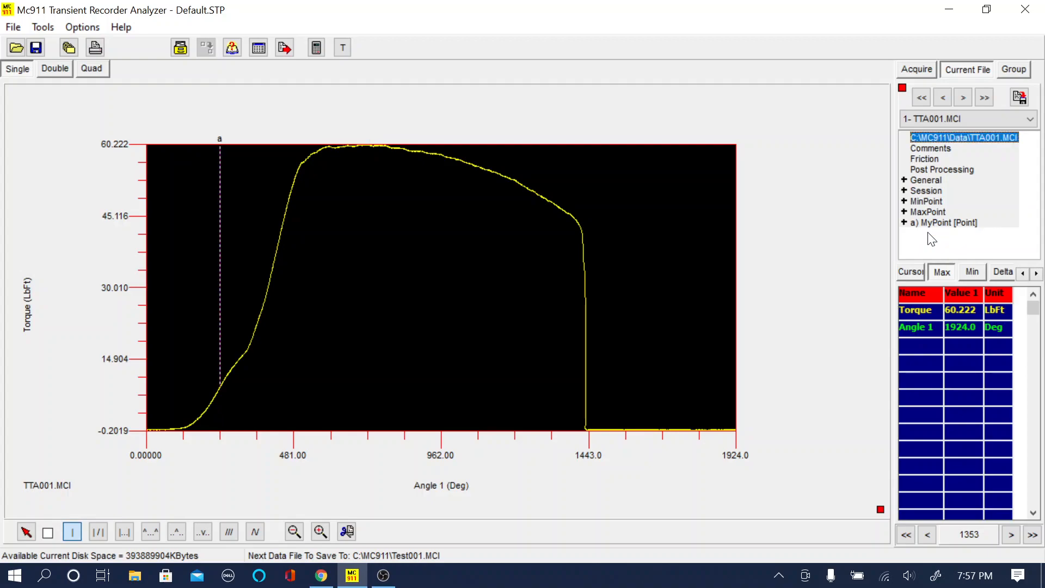
{"action": "left_click", "coordinate": [935, 224]}
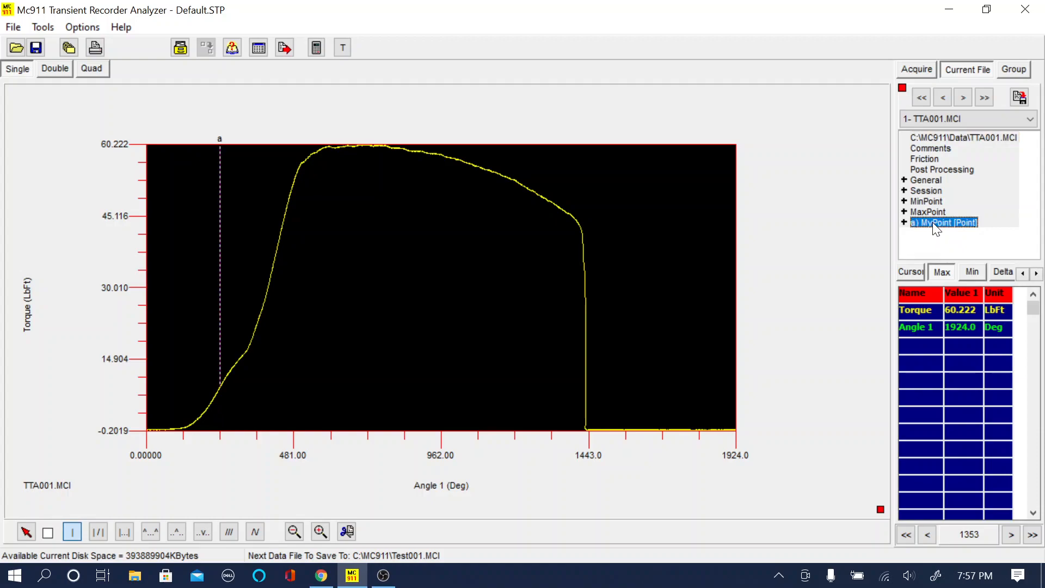
{"action": "key", "text": "Delete"}
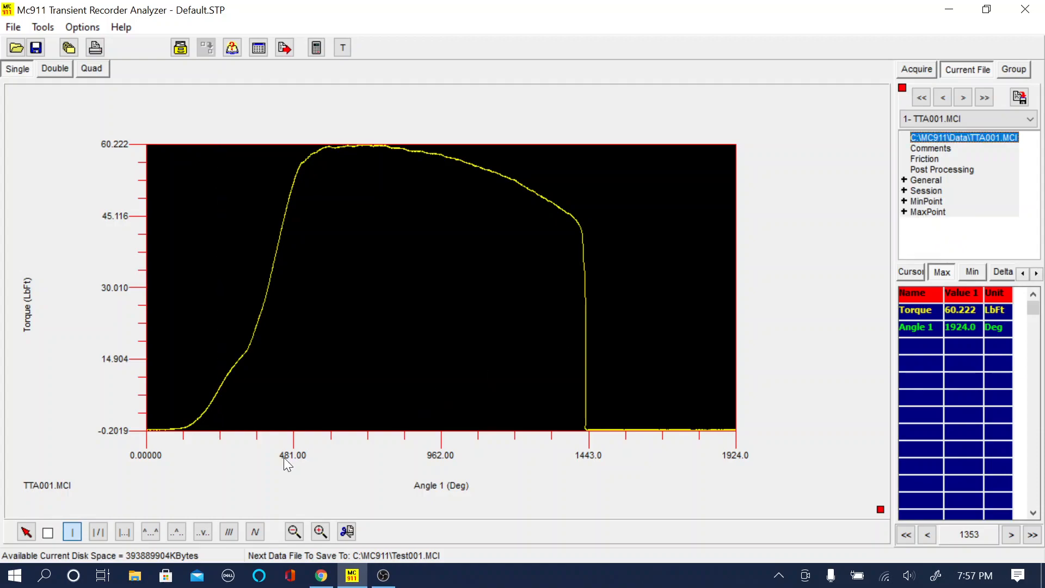
Step: Save the torque peak of TTA001 at about 722.8 degrees as a MyMax point
{"action": "left_click", "coordinate": [368, 197]}
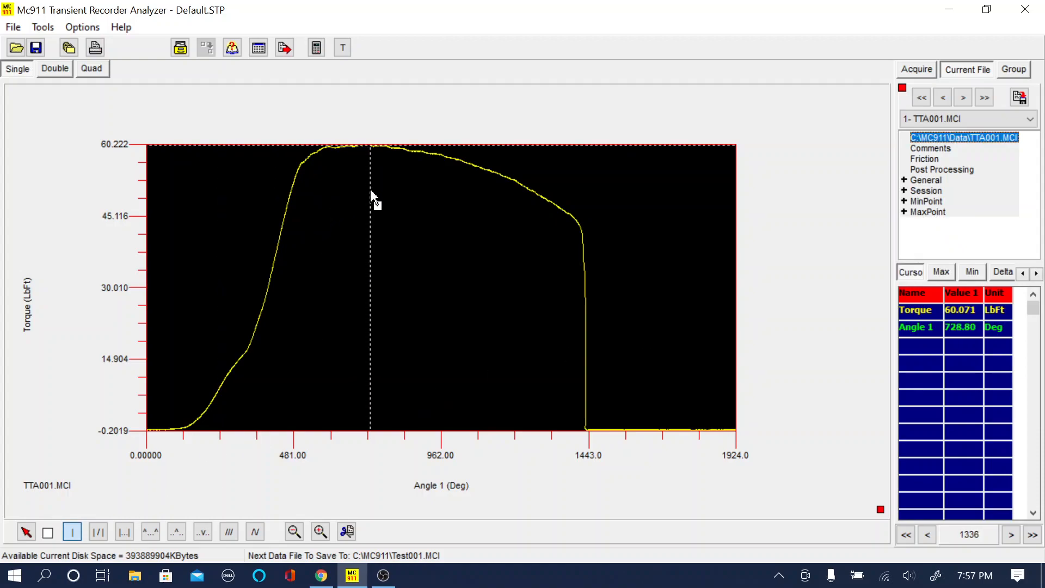
{"action": "right_click", "coordinate": [411, 224]}
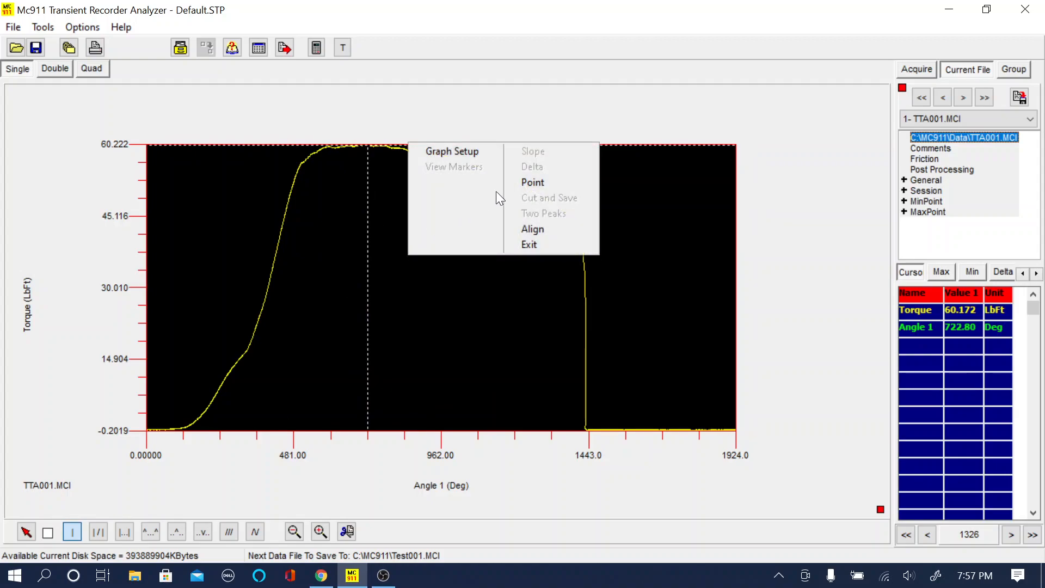
{"action": "left_click", "coordinate": [533, 182]}
{"action": "left_click", "coordinate": [236, 158]}
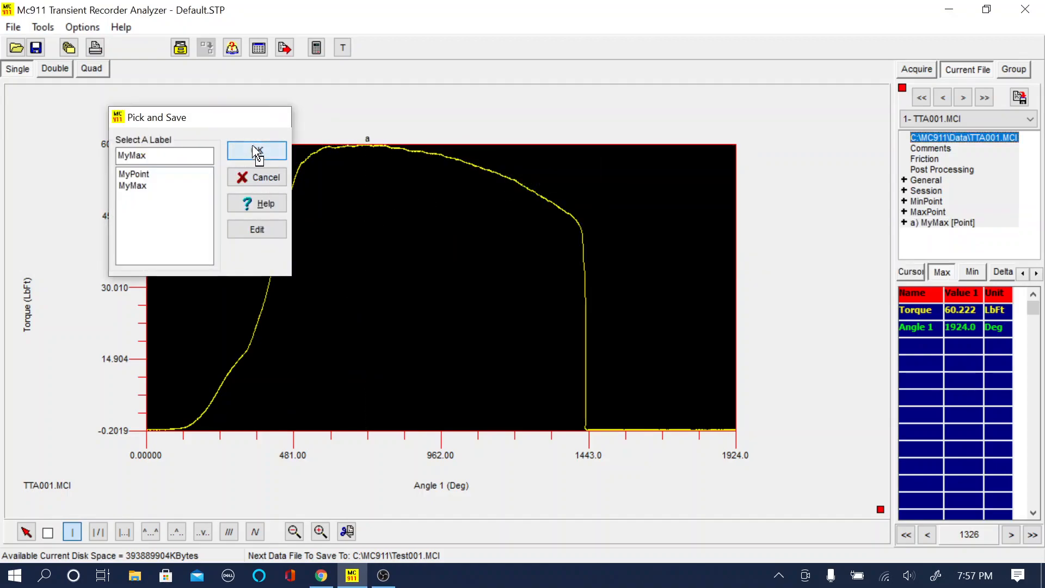
Step: Switch to TTA002.MCI and save its torque peak at about 619.5 degrees as a MyMax point
{"action": "left_click", "coordinate": [959, 99]}
{"action": "mouse_move", "coordinate": [330, 158]}
{"action": "left_mouse_down"}
{"action": "mouse_move", "coordinate": [352, 158]}
{"action": "mouse_move", "coordinate": [333, 157]}
{"action": "left_mouse_up"}
{"action": "right_click", "coordinate": [333, 158]}
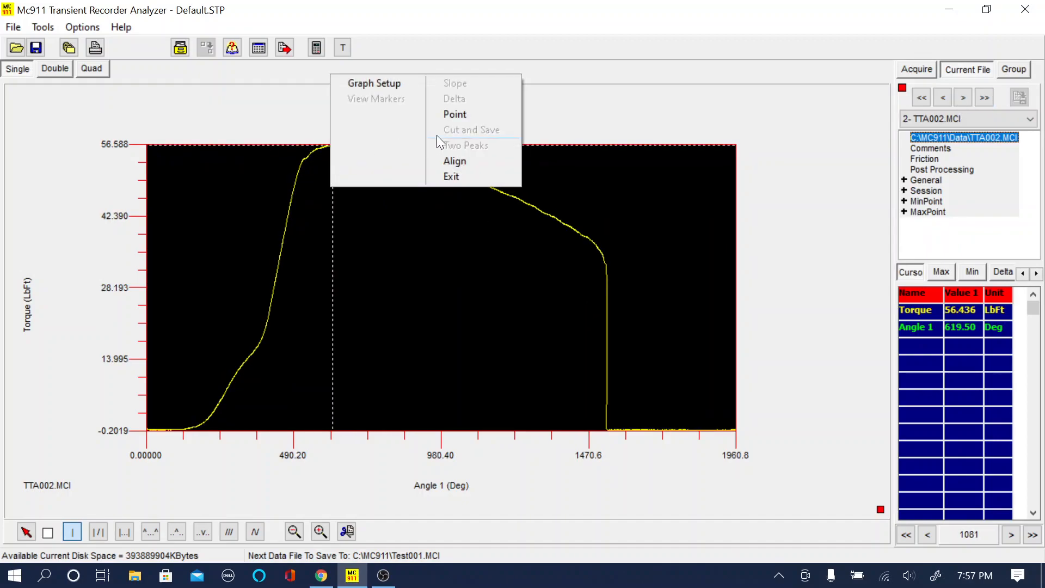
{"action": "left_click", "coordinate": [455, 114]}
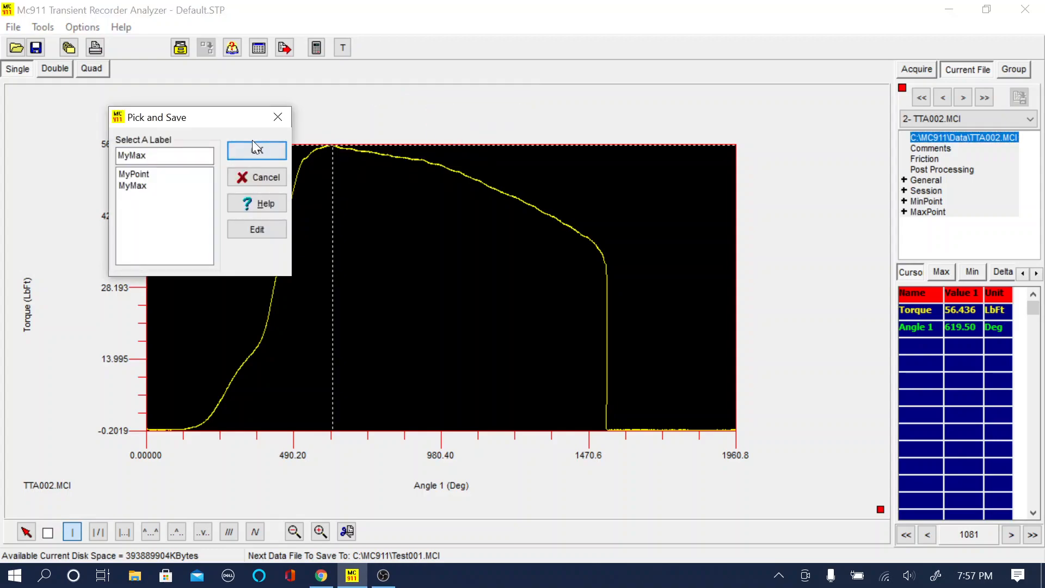
{"action": "left_click", "coordinate": [266, 151]}
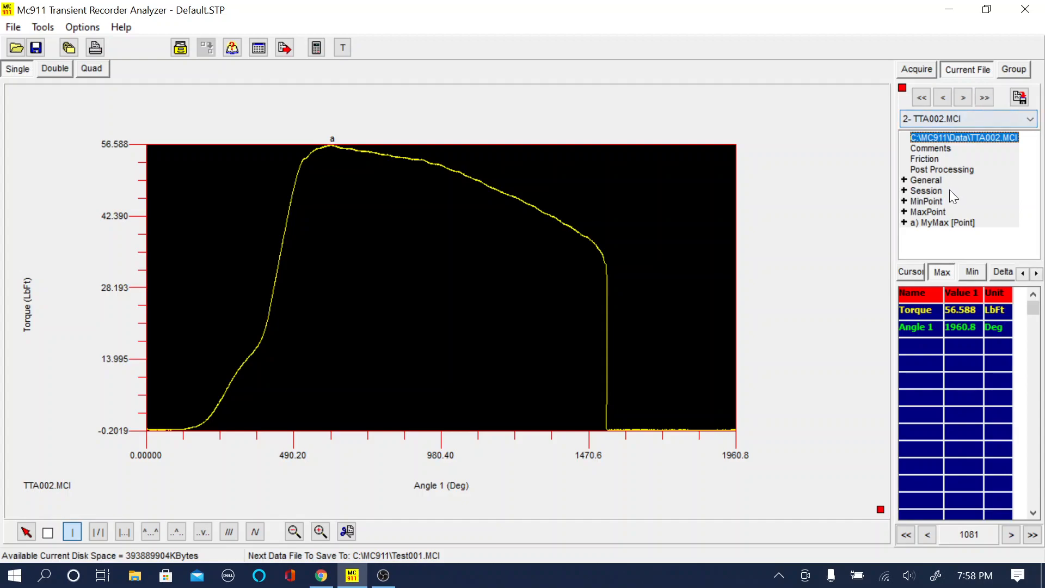
Step: Switch to TTA003.MCI and save its torque peak at about 608.8 degrees as a MyMax point
{"action": "left_click", "coordinate": [963, 98]}
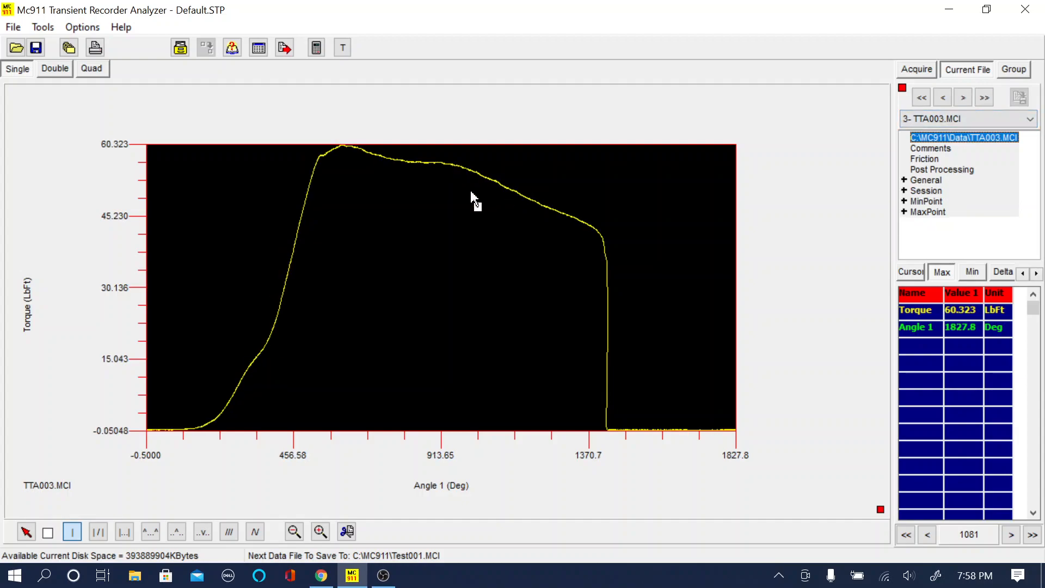
{"action": "mouse_move", "coordinate": [344, 162]}
{"action": "left_mouse_down"}
{"action": "mouse_move", "coordinate": [332, 168]}
{"action": "mouse_move", "coordinate": [344, 170]}
{"action": "left_mouse_up"}
{"action": "right_click", "coordinate": [403, 207]}
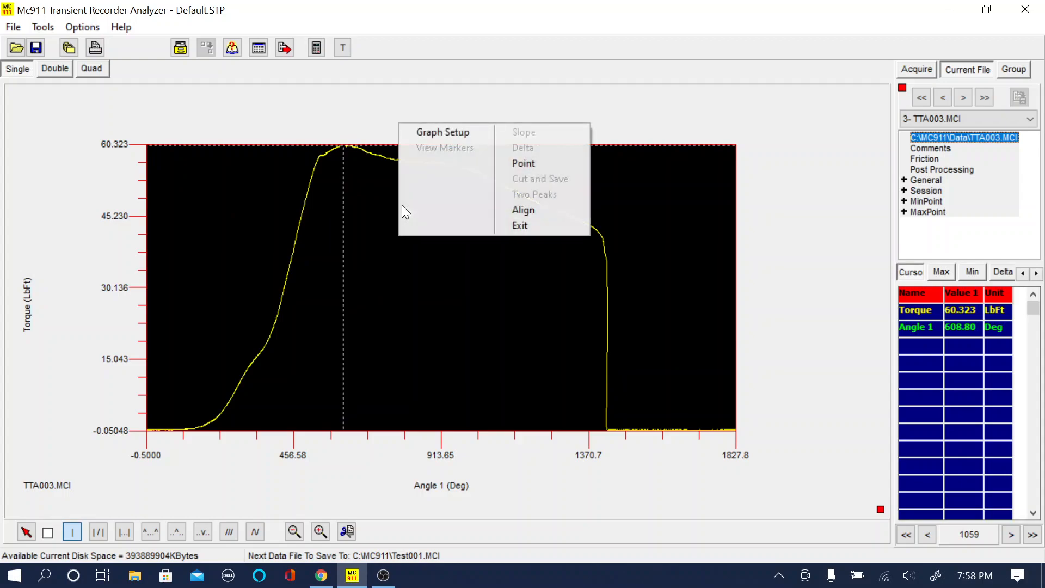
{"action": "left_click", "coordinate": [525, 164]}
{"action": "left_click", "coordinate": [256, 151]}
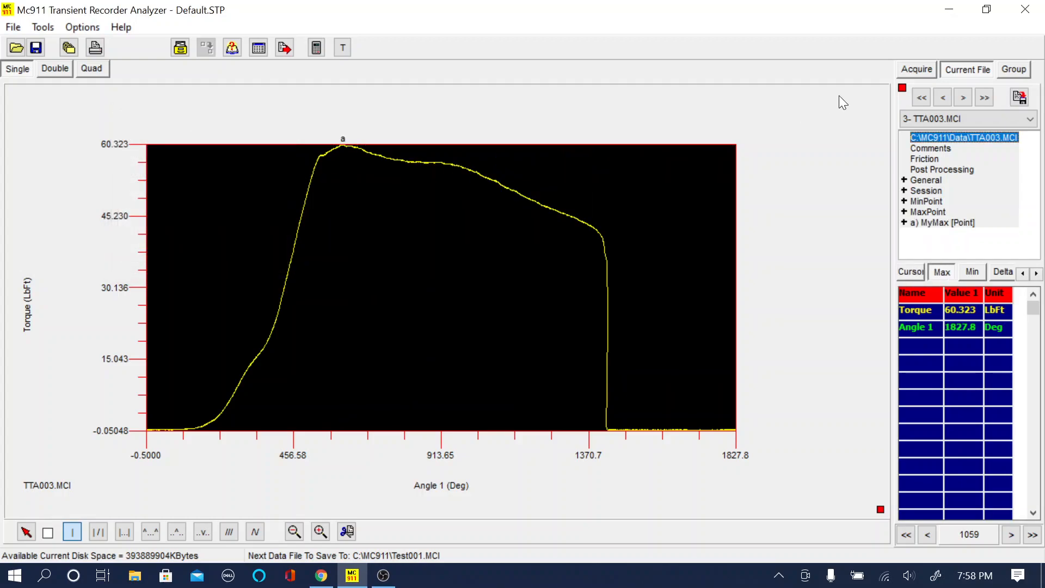
Step: Switch to TTA004.MCI and save its torque peak at about 606.5 degrees as a MyMax point
{"action": "left_click", "coordinate": [961, 98]}
{"action": "left_click_drag", "start_coordinate": [318, 194], "coordinate": [324, 173]}
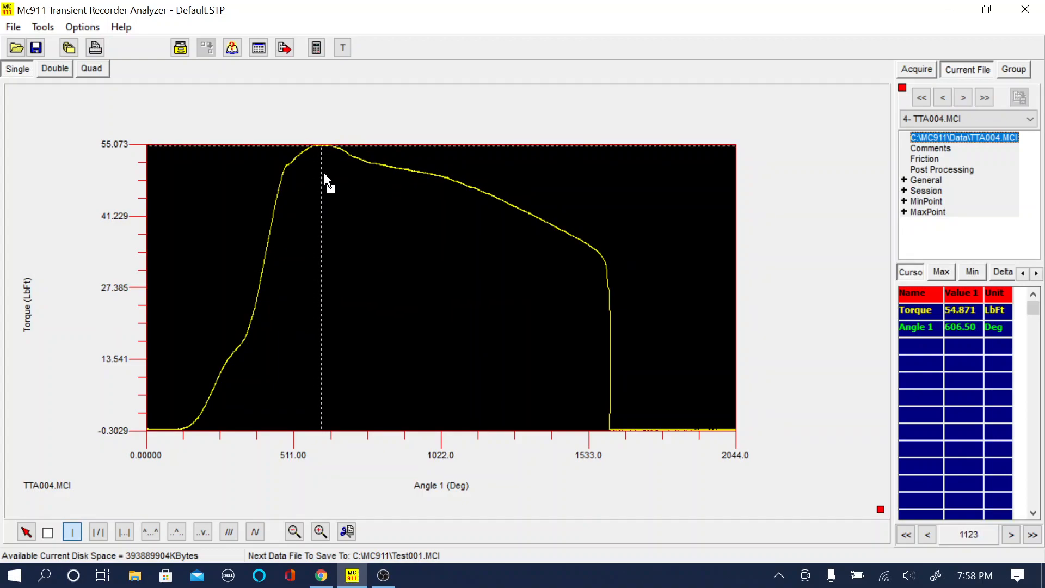
{"action": "right_click", "coordinate": [324, 172]}
{"action": "left_click", "coordinate": [455, 133]}
{"action": "left_click", "coordinate": [268, 151]}
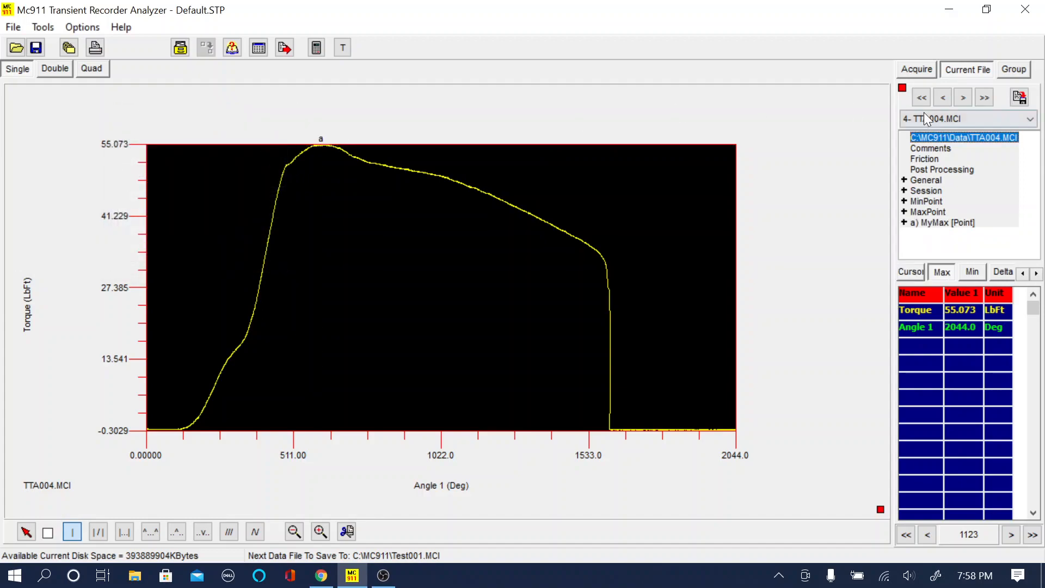
Step: Switch to TTA005.MCI and save its torque peak at about 641.5 degrees as a MyMax point
{"action": "left_click", "coordinate": [963, 97]}
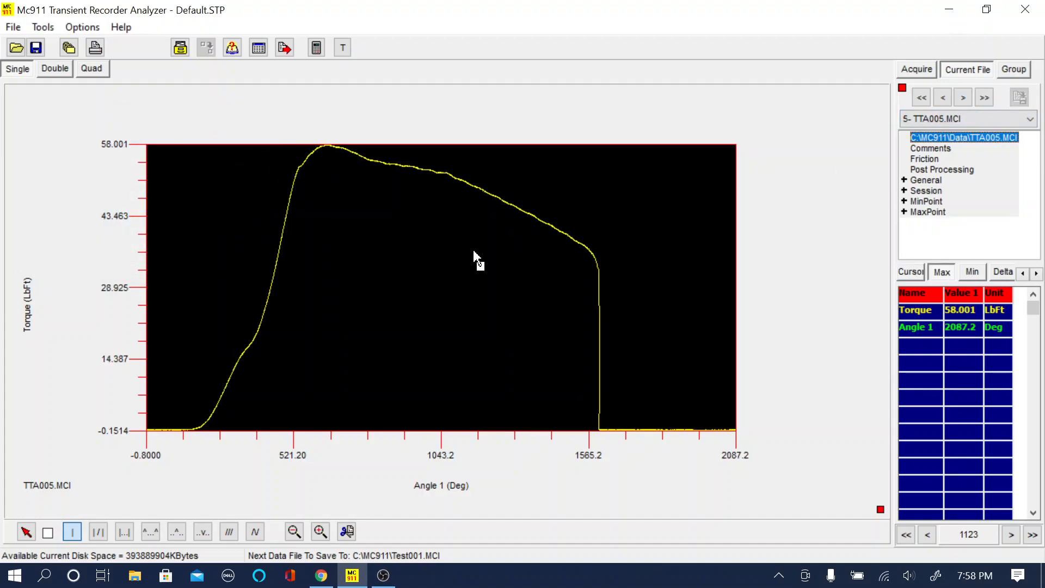
{"action": "left_click", "coordinate": [329, 176]}
{"action": "right_click", "coordinate": [374, 191]}
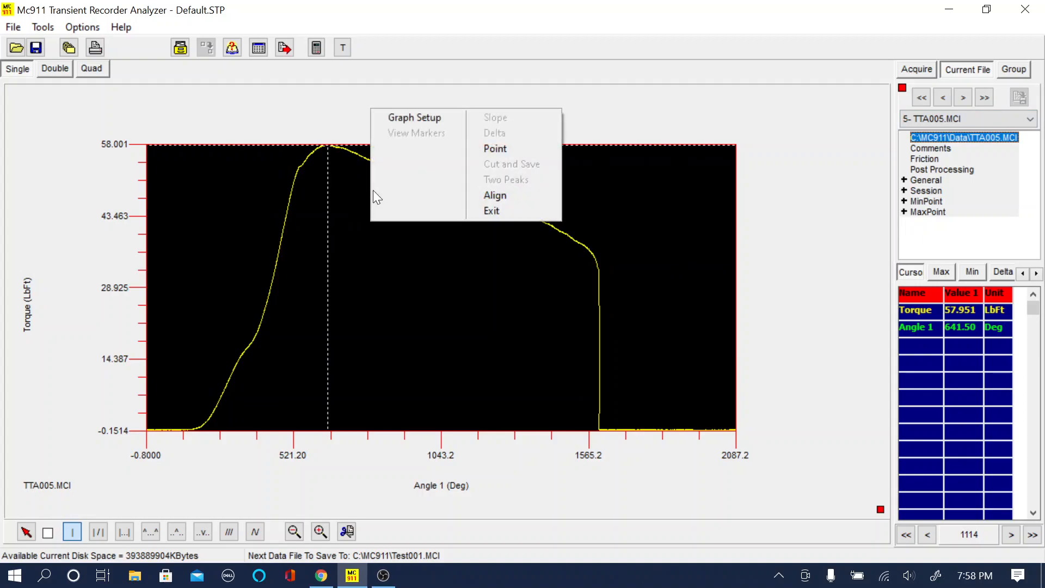
{"action": "left_click", "coordinate": [493, 150]}
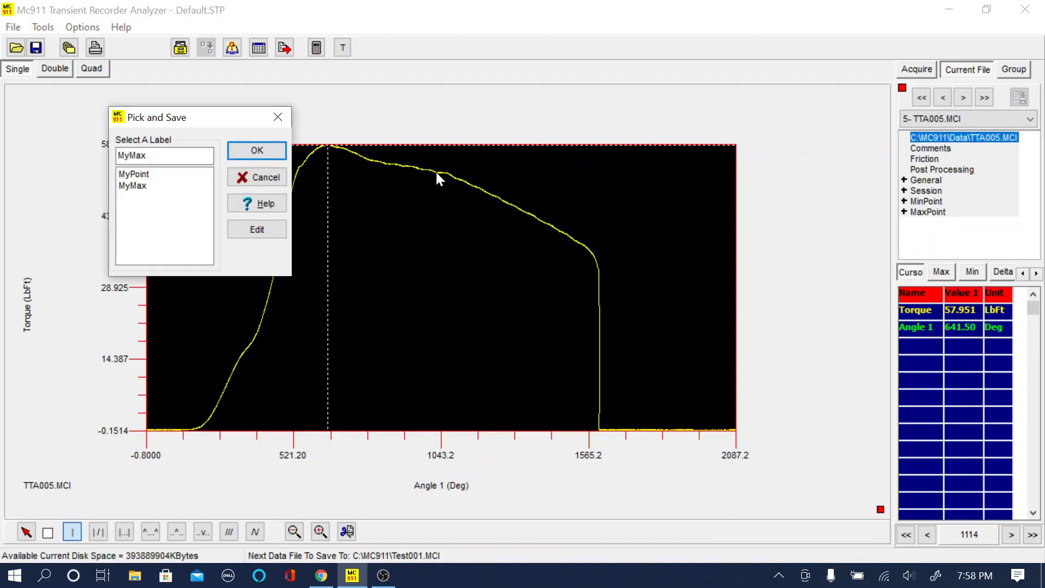
{"action": "left_click", "coordinate": [257, 151]}
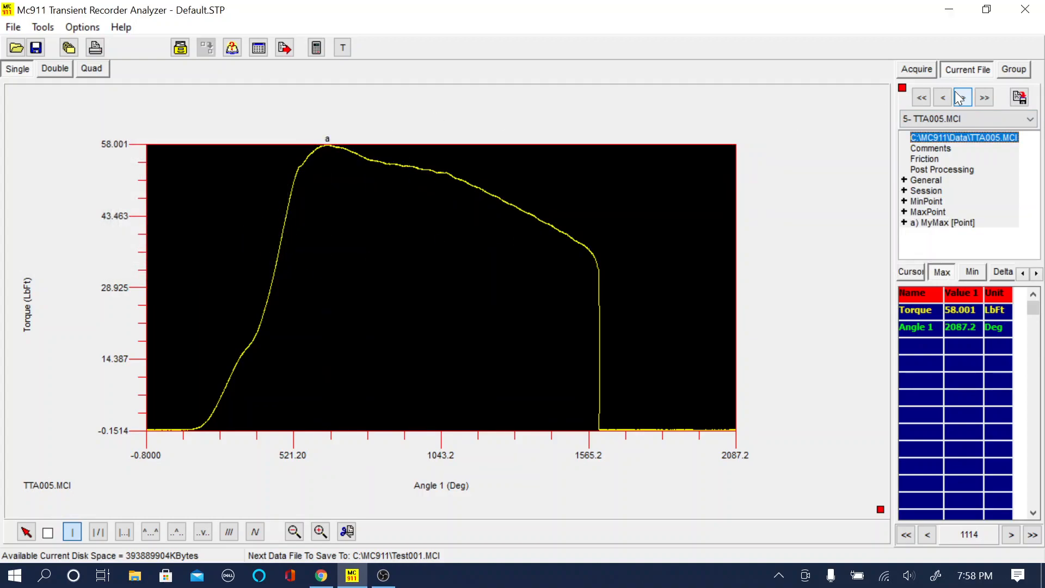
Step: Return to TTA001.MCI and examine torque and angle along the steep rise of its curve with the point cursor
{"action": "left_click", "coordinate": [942, 103]}
{"action": "left_click", "coordinate": [943, 104]}
{"action": "left_click", "coordinate": [942, 103]}
{"action": "left_click", "coordinate": [943, 103]}
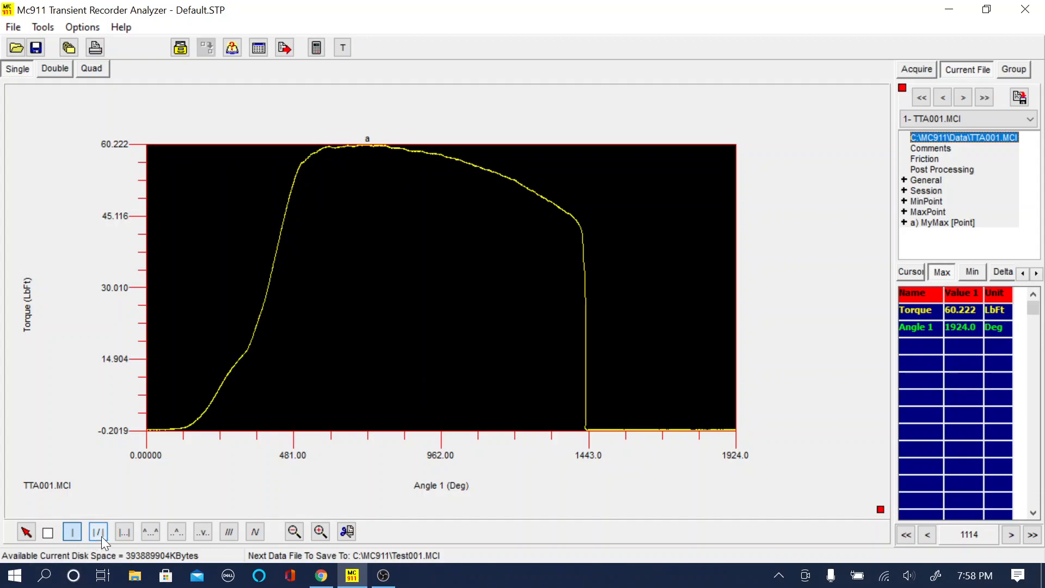
{"action": "left_click", "coordinate": [252, 346]}
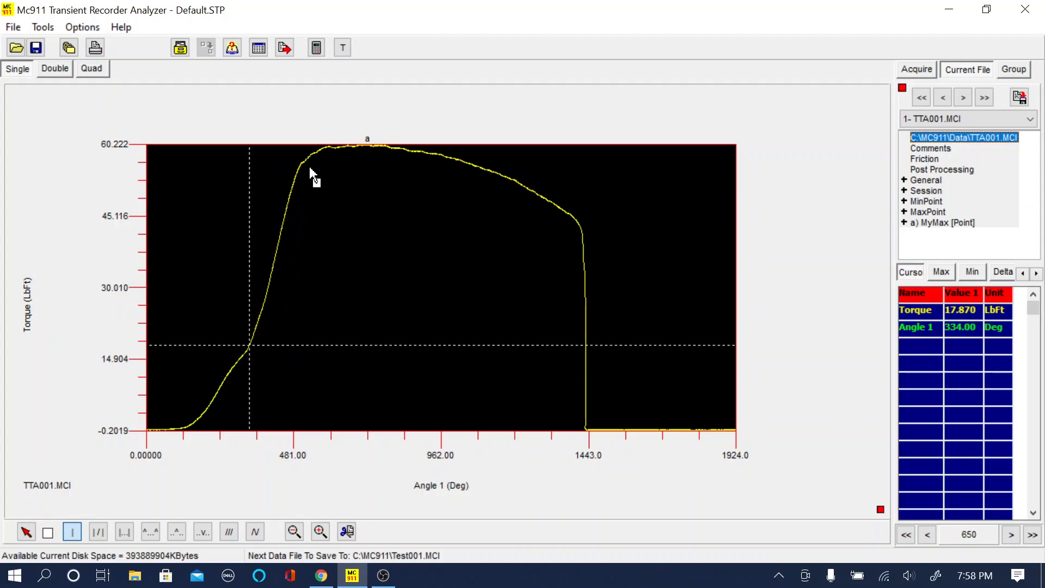
{"action": "left_click_drag", "start_coordinate": [308, 165], "coordinate": [248, 327]}
{"action": "left_click_drag", "start_coordinate": [294, 188], "coordinate": [240, 336]}
Step: Place a slope line on the steep rise of the TTA001 curve, from about 17.9 to 56.0 LbFt
{"action": "left_click", "coordinate": [98, 531]}
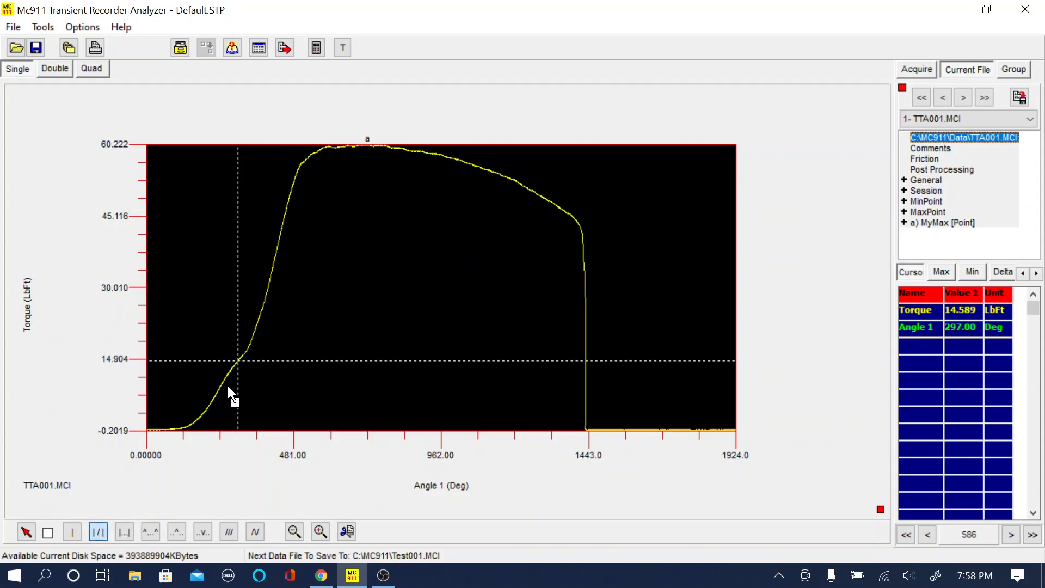
{"action": "left_click", "coordinate": [253, 358]}
{"action": "mouse_move", "coordinate": [296, 188]}
{"action": "left_mouse_down"}
{"action": "mouse_move", "coordinate": [311, 189]}
{"action": "mouse_move", "coordinate": [282, 194]}
{"action": "mouse_move", "coordinate": [358, 179]}
{"action": "mouse_move", "coordinate": [293, 178]}
{"action": "mouse_move", "coordinate": [268, 207]}
{"action": "mouse_move", "coordinate": [300, 175]}
{"action": "left_mouse_up"}
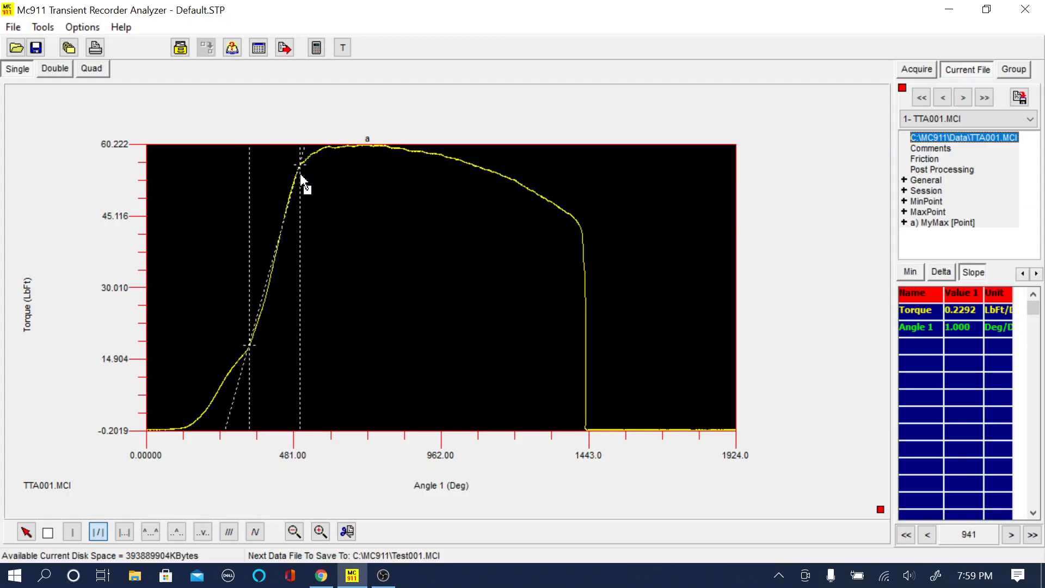
Step: Add the label MySlope to the pick list and save the TTA001 slope under it
{"action": "right_click", "coordinate": [333, 214]}
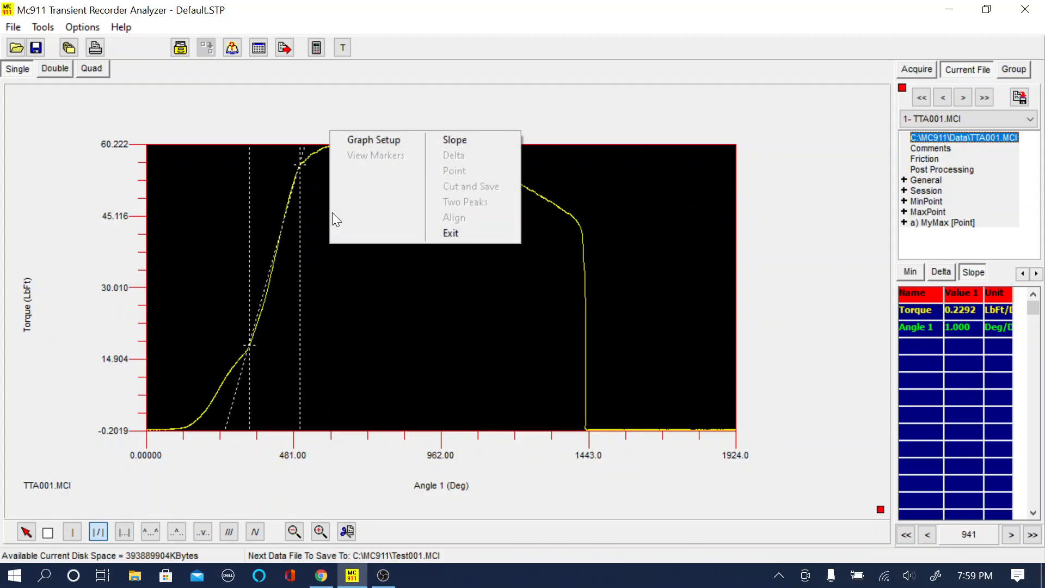
{"action": "left_click", "coordinate": [455, 140]}
{"action": "left_click", "coordinate": [271, 228]}
{"action": "left_click", "coordinate": [158, 201]}
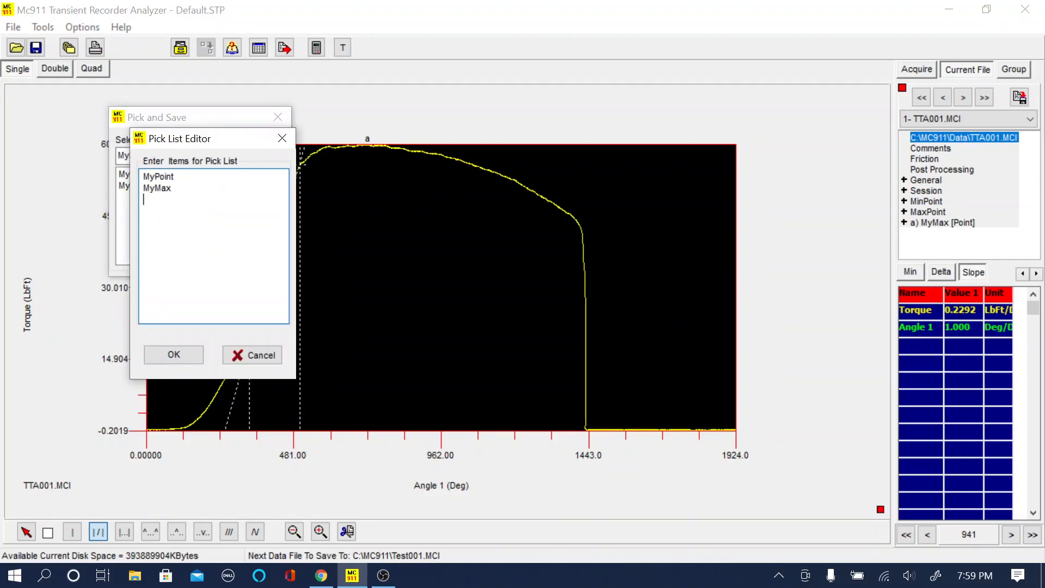
{"action": "type", "text": "MySlope"}
{"action": "key", "text": "Return"}
{"action": "left_click", "coordinate": [160, 360]}
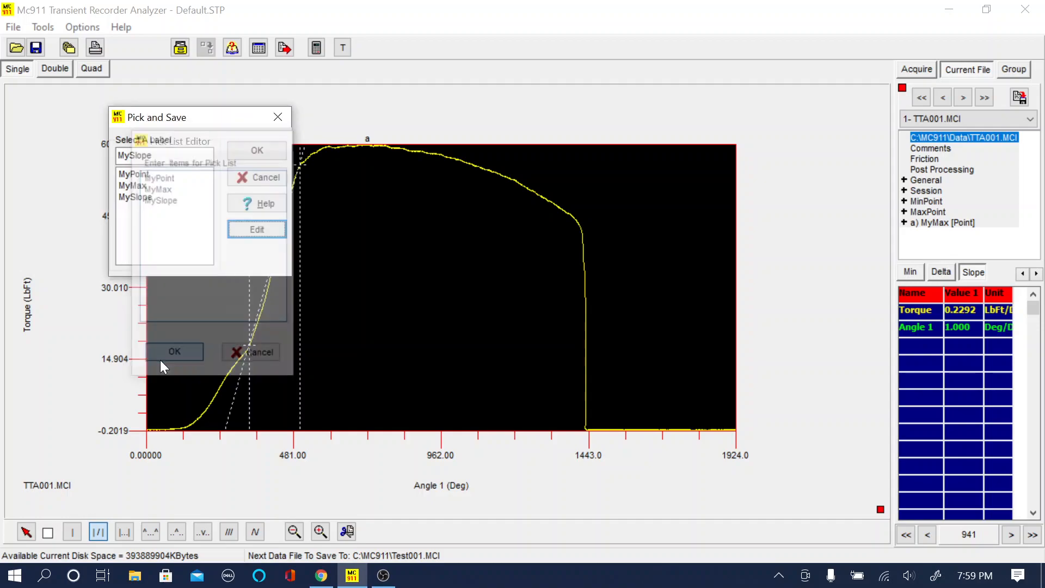
{"action": "left_click", "coordinate": [258, 152]}
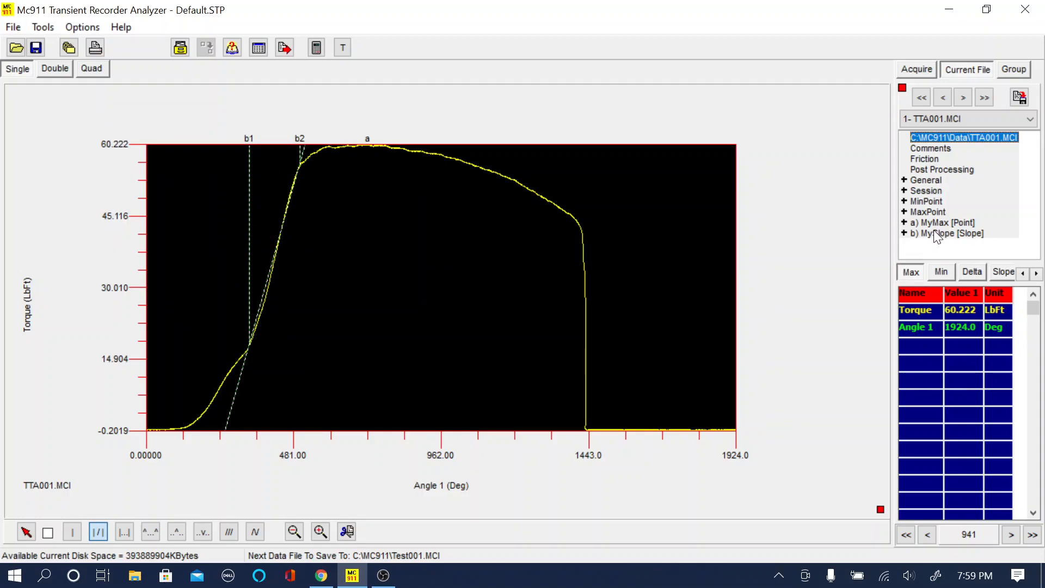
Step: Expand the saved MySlope entry of TTA001 and read its time, torque, slope and tension values
{"action": "double_click", "coordinate": [916, 238]}
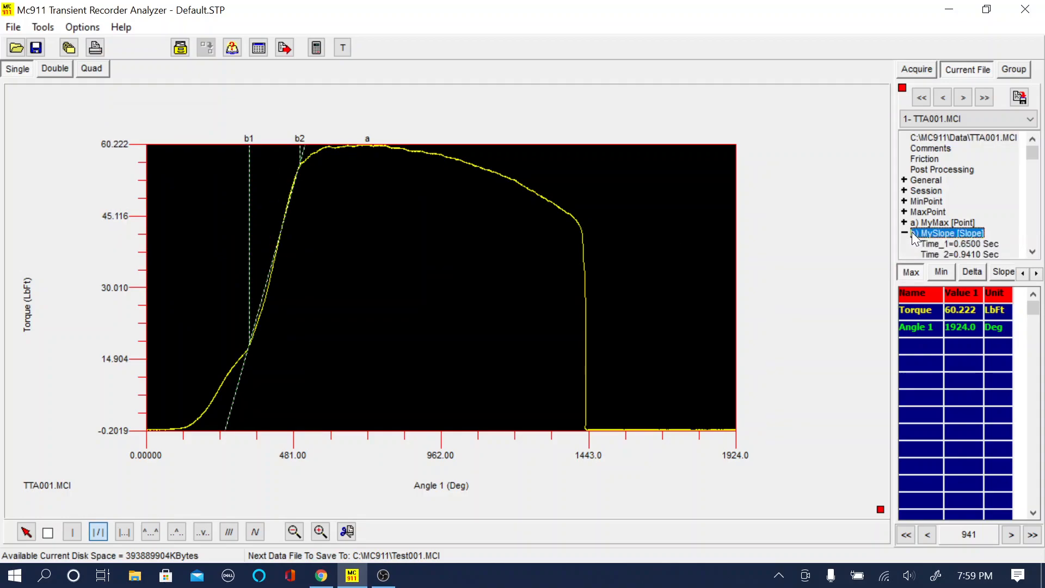
{"action": "left_click", "coordinate": [1035, 254]}
{"action": "left_click", "coordinate": [1033, 252]}
{"action": "left_click", "coordinate": [1033, 252]}
{"action": "left_click", "coordinate": [1033, 252]}
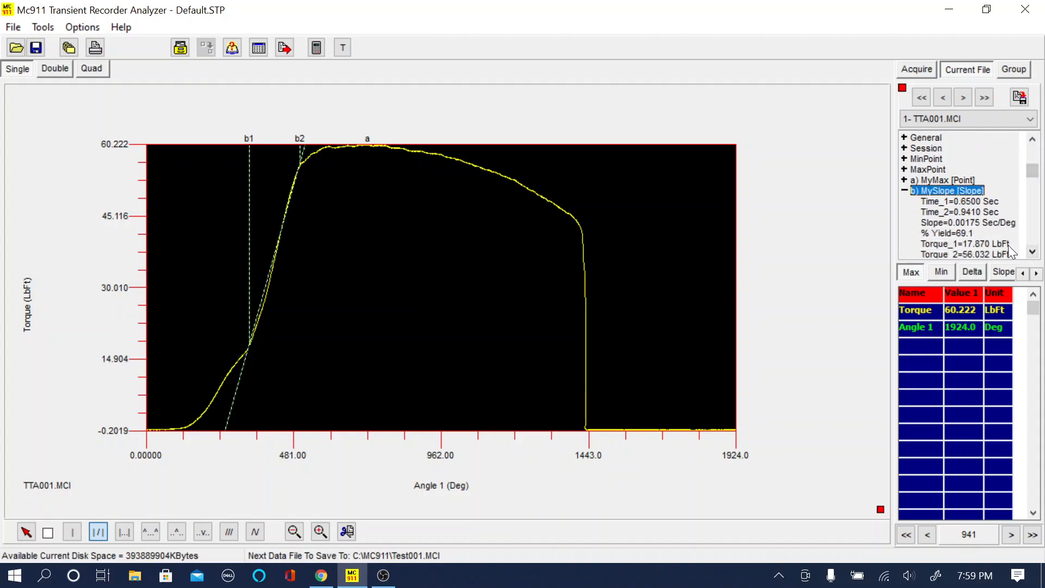
{"action": "left_click", "coordinate": [1032, 252]}
{"action": "left_click", "coordinate": [1032, 252]}
{"action": "left_click", "coordinate": [1033, 252]}
{"action": "left_click", "coordinate": [1033, 252]}
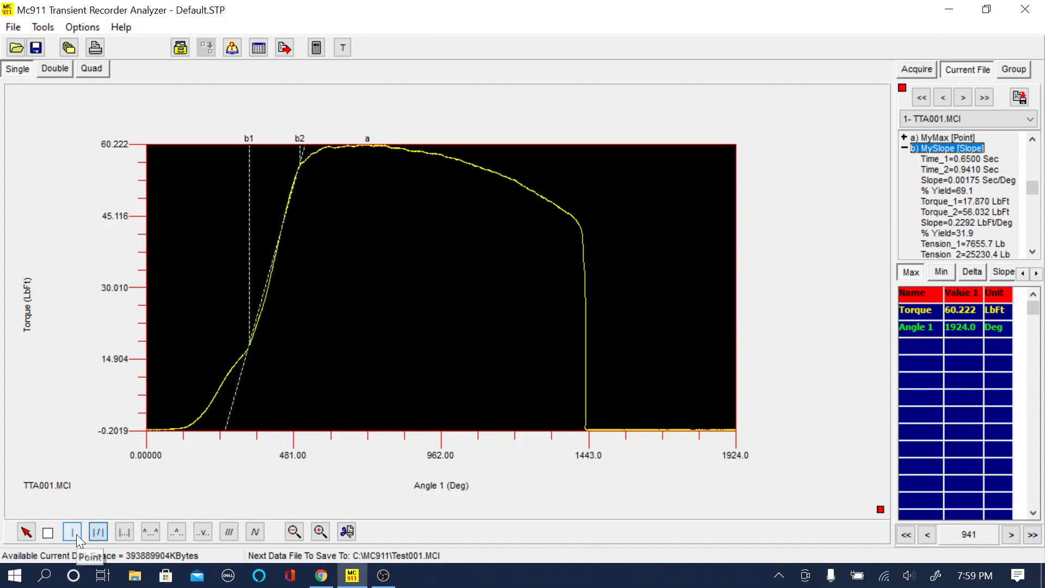
Step: Switch to TTA002.MCI and save a MySlope slope along its steep rise, from about 399.5 degrees up to the knee below the peak
{"action": "left_click", "coordinate": [985, 97]}
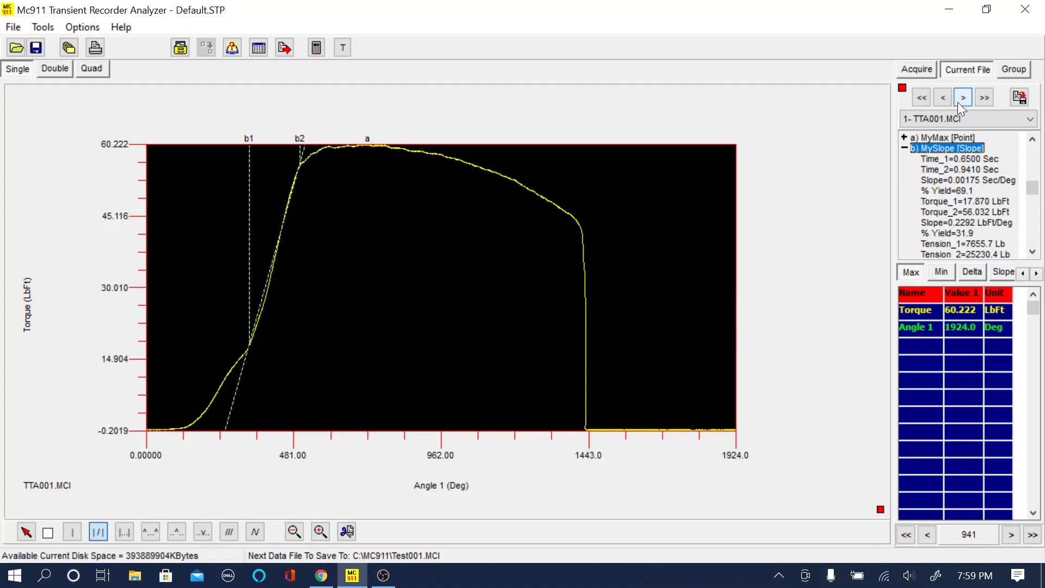
{"action": "left_click", "coordinate": [268, 335]}
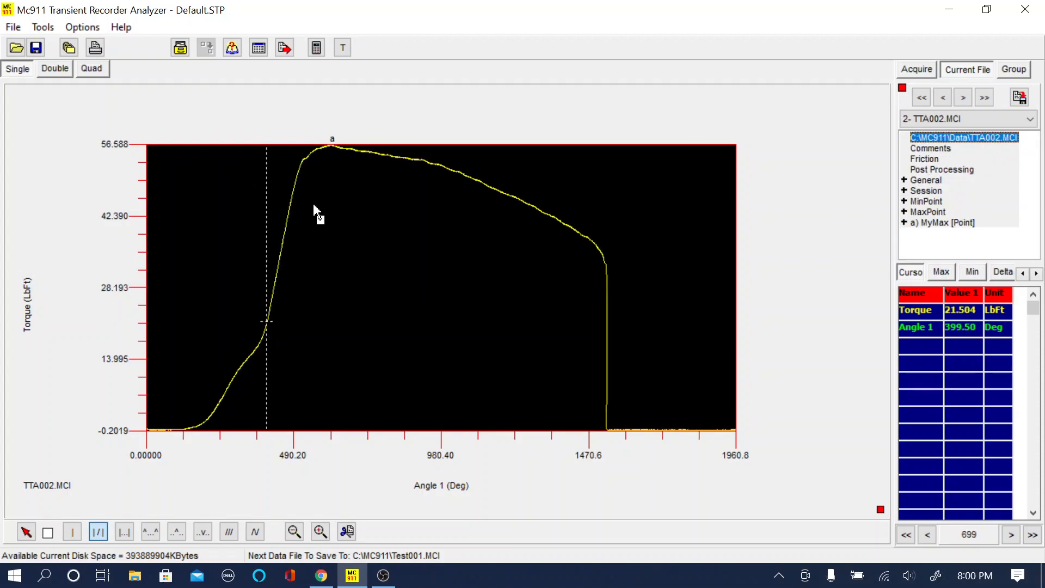
{"action": "left_click", "coordinate": [306, 170]}
{"action": "left_click_drag", "start_coordinate": [305, 169], "coordinate": [301, 166]}
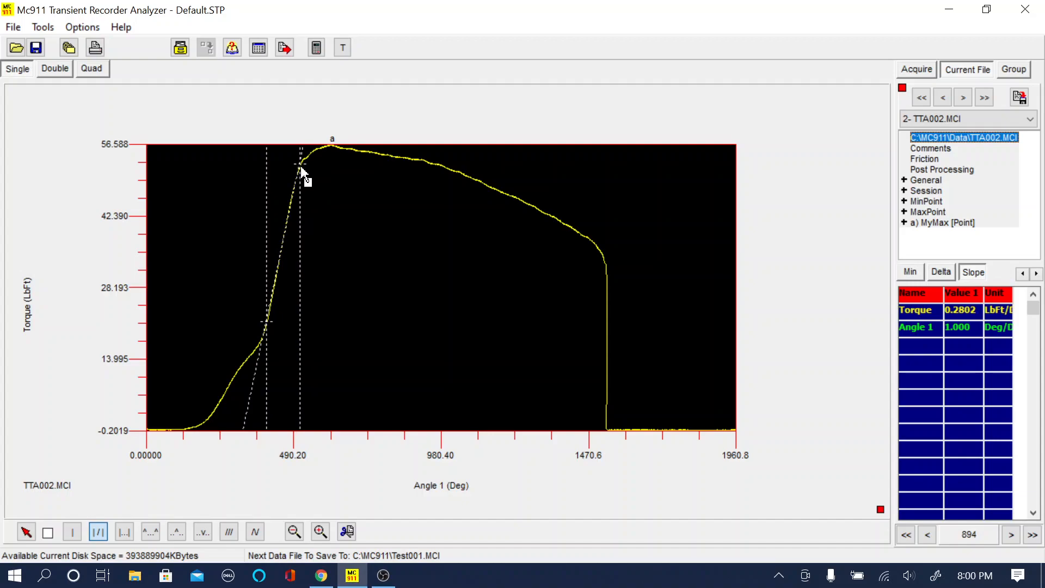
{"action": "right_click", "coordinate": [345, 200]}
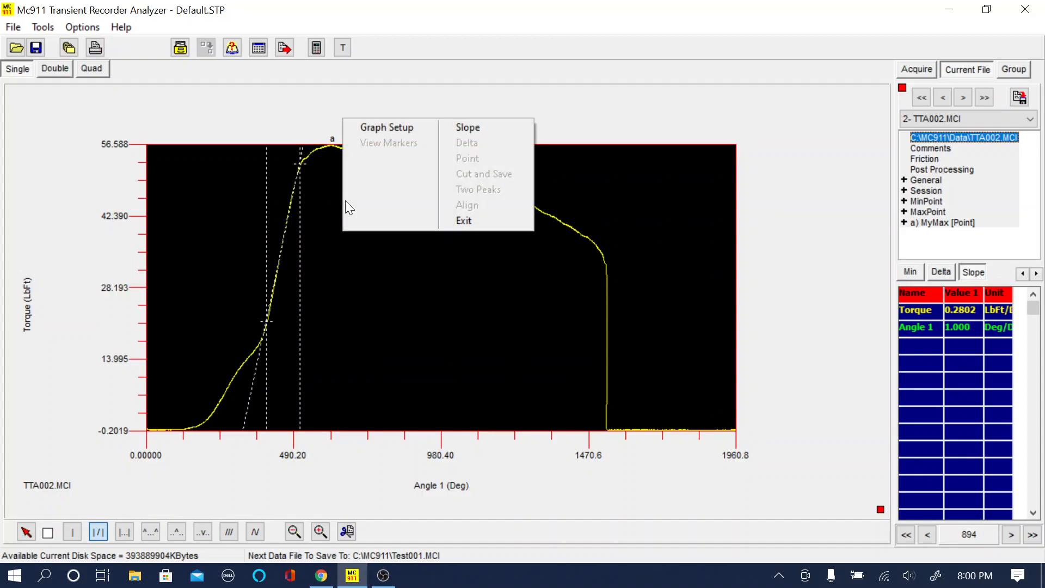
{"action": "left_click", "coordinate": [478, 129]}
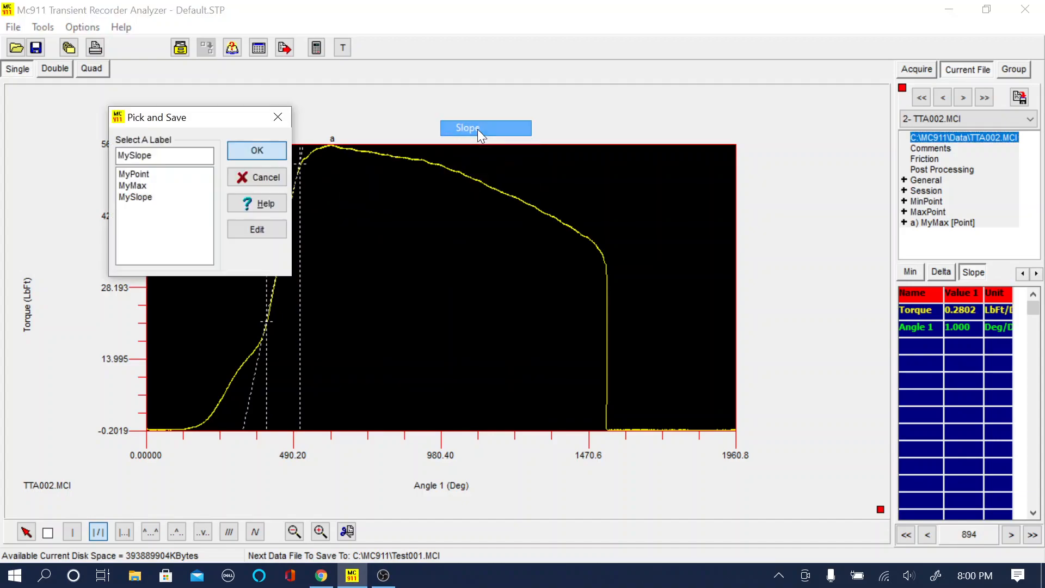
{"action": "left_click", "coordinate": [257, 150]}
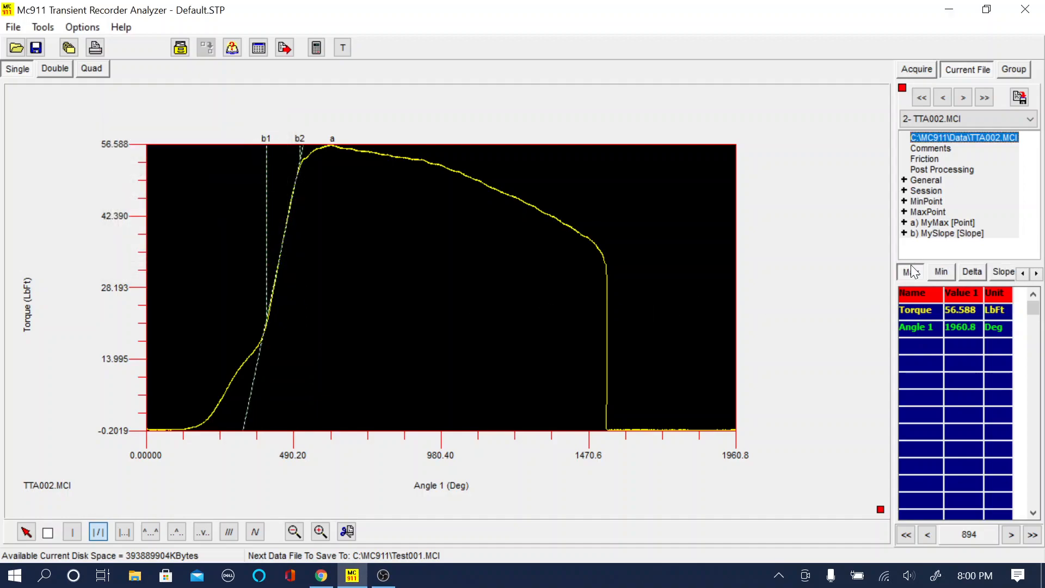
Step: Return to TTA001.MCI and review the yield methods and settings offered by Yield and Seat Torque Detection
{"action": "left_click", "coordinate": [946, 98]}
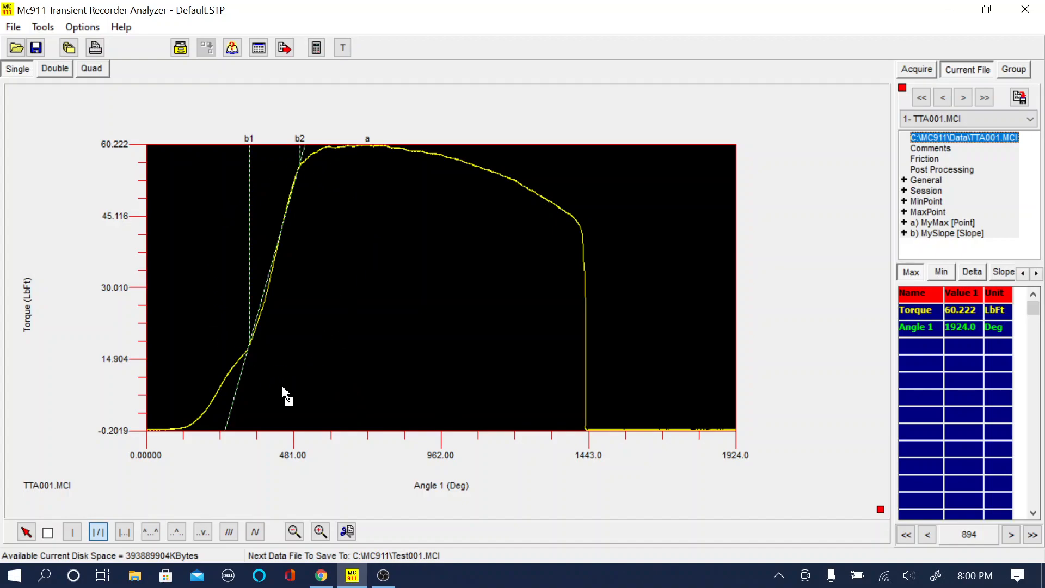
{"action": "left_click", "coordinate": [230, 534]}
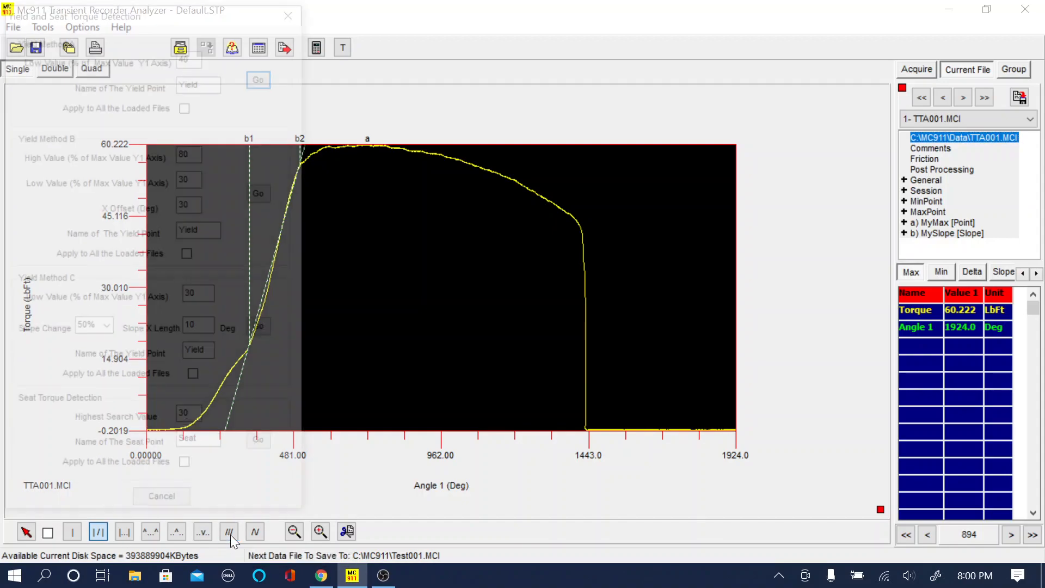
{"action": "left_click_drag", "start_coordinate": [161, 13], "coordinate": [752, 25]}
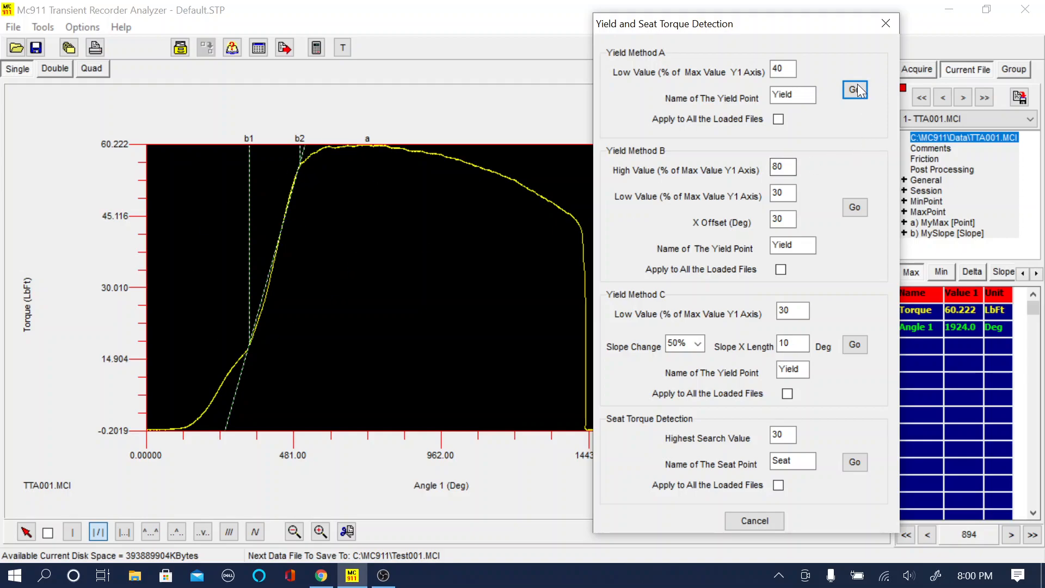
{"action": "left_click", "coordinate": [886, 23]}
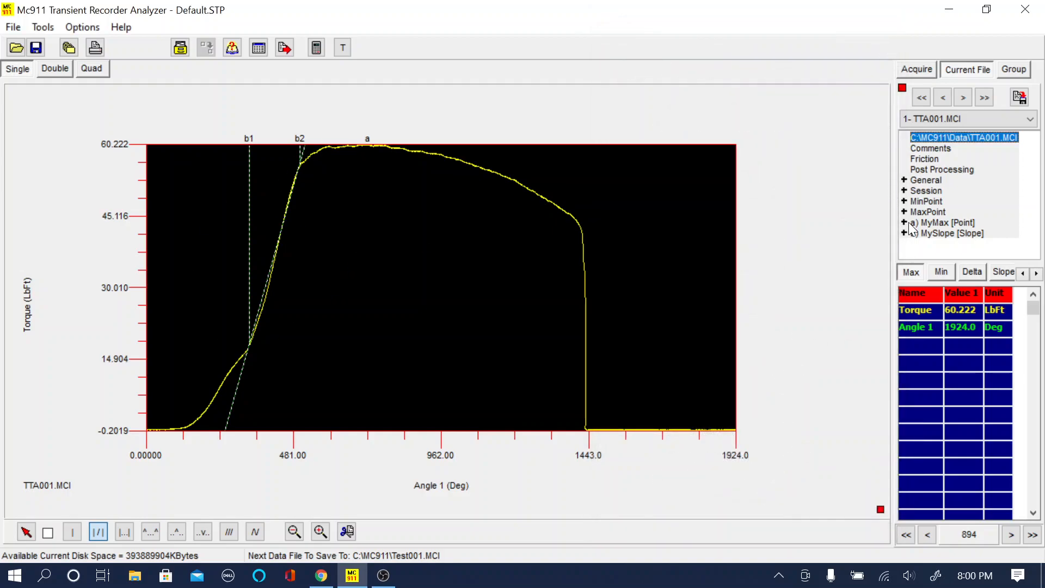
Step: Replace TTA001's MySlope with a slope named Yield, detected by Yield Method A with a low value of 40% of maximum
{"action": "left_click", "coordinate": [919, 234]}
{"action": "key", "text": "Delete"}
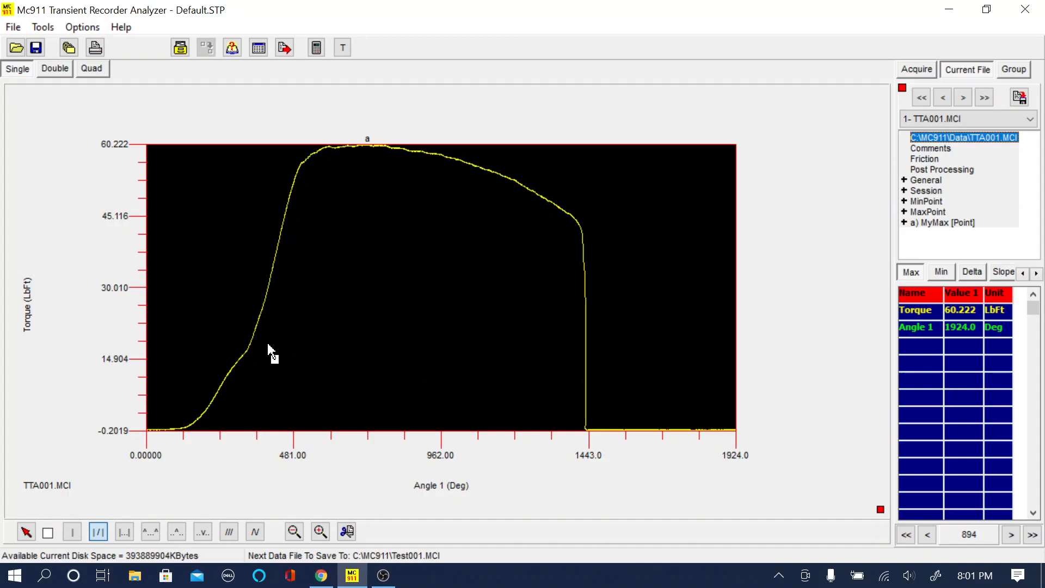
{"action": "left_click", "coordinate": [231, 534]}
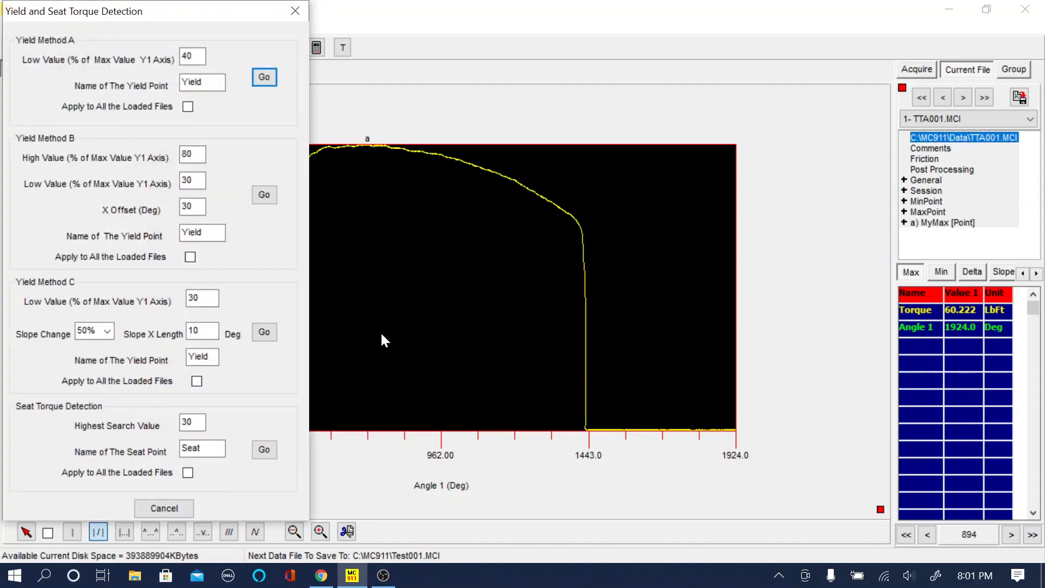
{"action": "left_click_drag", "start_coordinate": [188, 8], "coordinate": [711, 42]}
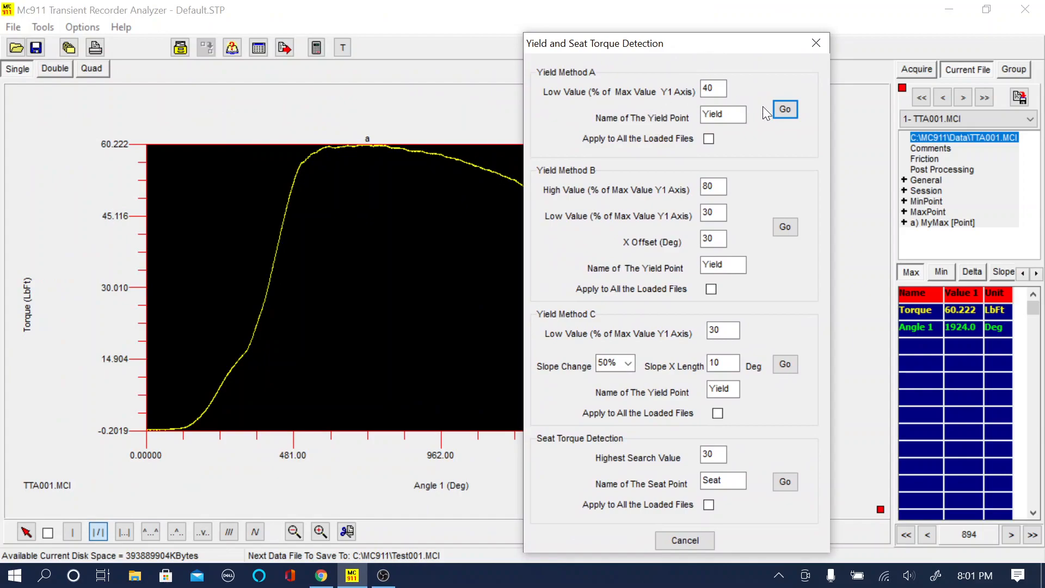
{"action": "left_click", "coordinate": [786, 109]}
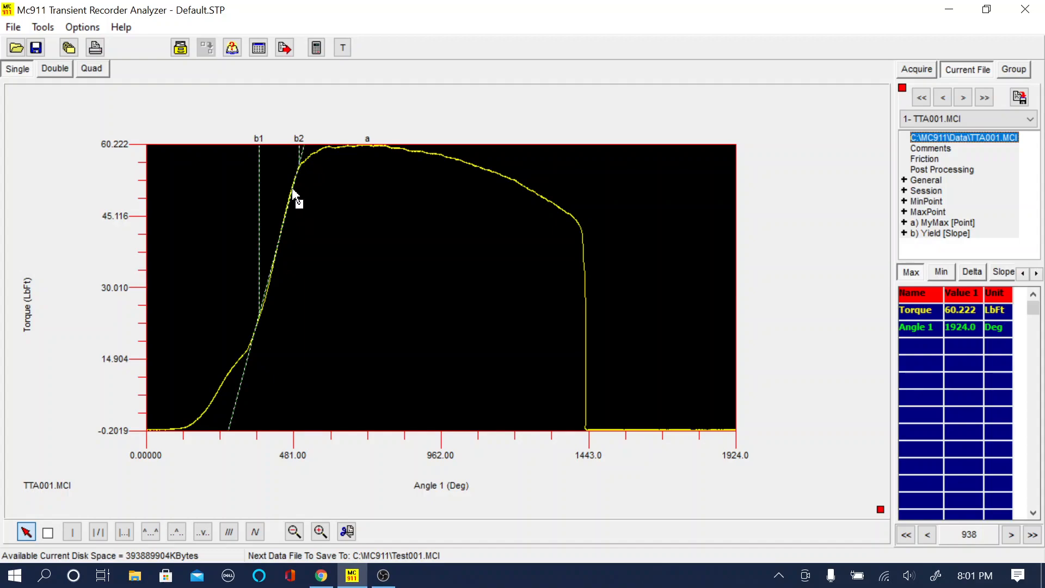
Step: Expand the Yield slope entry of TTA001 and read its time, torque, slope and tension values
{"action": "double_click", "coordinate": [929, 234]}
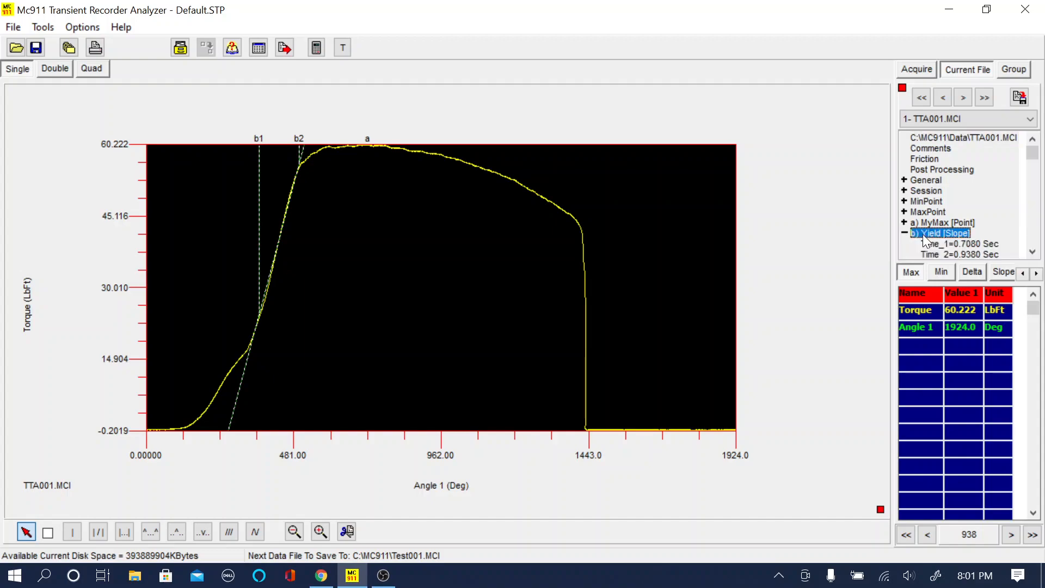
{"action": "left_click", "coordinate": [1033, 252]}
{"action": "left_click", "coordinate": [1033, 252]}
{"action": "left_click", "coordinate": [1033, 252]}
{"action": "left_click", "coordinate": [1033, 252]}
{"action": "left_click", "coordinate": [1033, 252]}
{"action": "left_click", "coordinate": [1033, 252]}
{"action": "left_click", "coordinate": [1033, 252]}
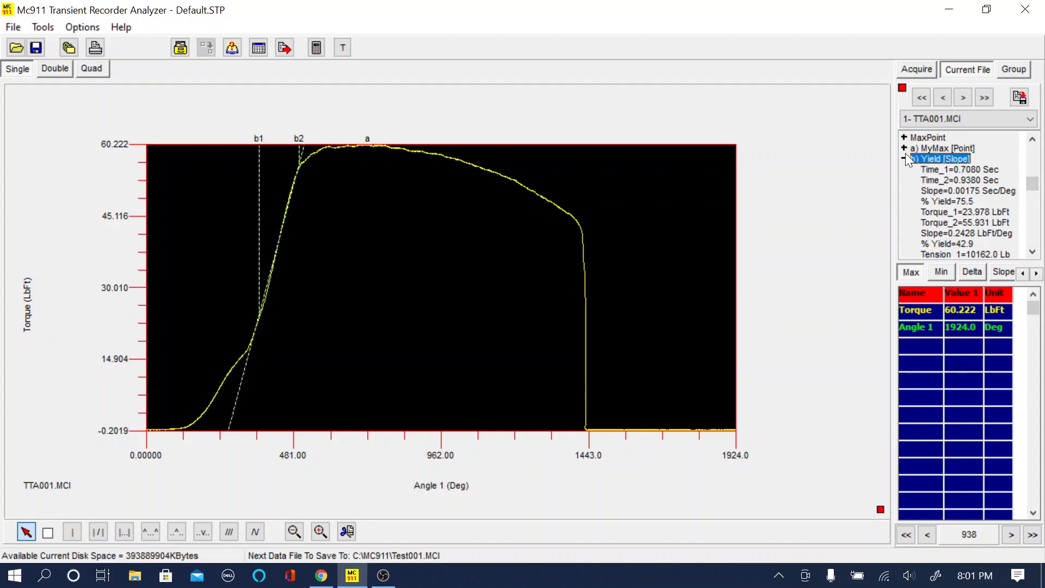
Step: Detect TTA001's yield point with Yield Method B, using a high value of 80%, low value of 30% and X offset of 30 degrees
{"action": "left_click", "coordinate": [228, 532]}
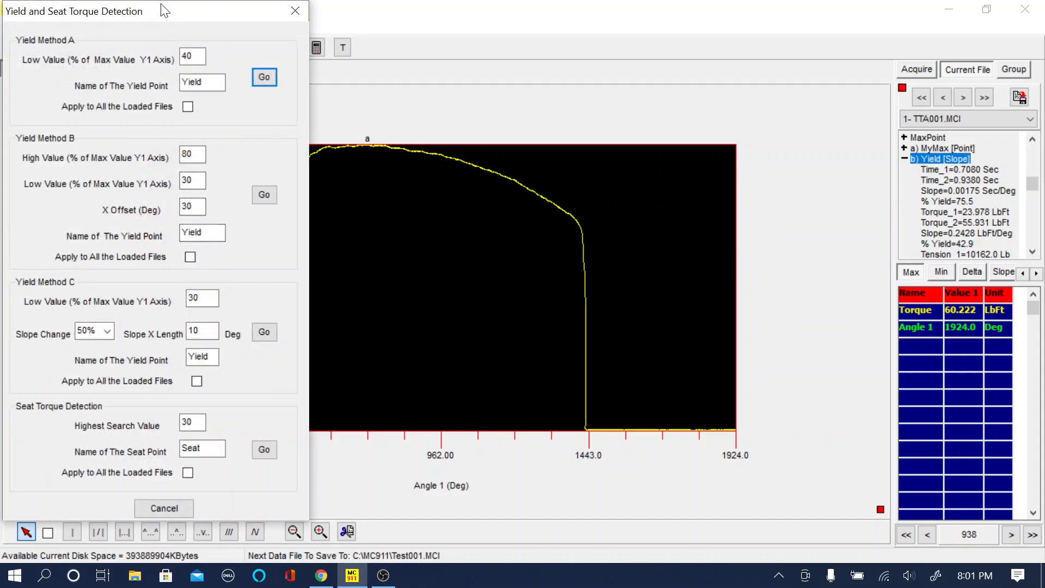
{"action": "left_click_drag", "start_coordinate": [165, 9], "coordinate": [657, 85]}
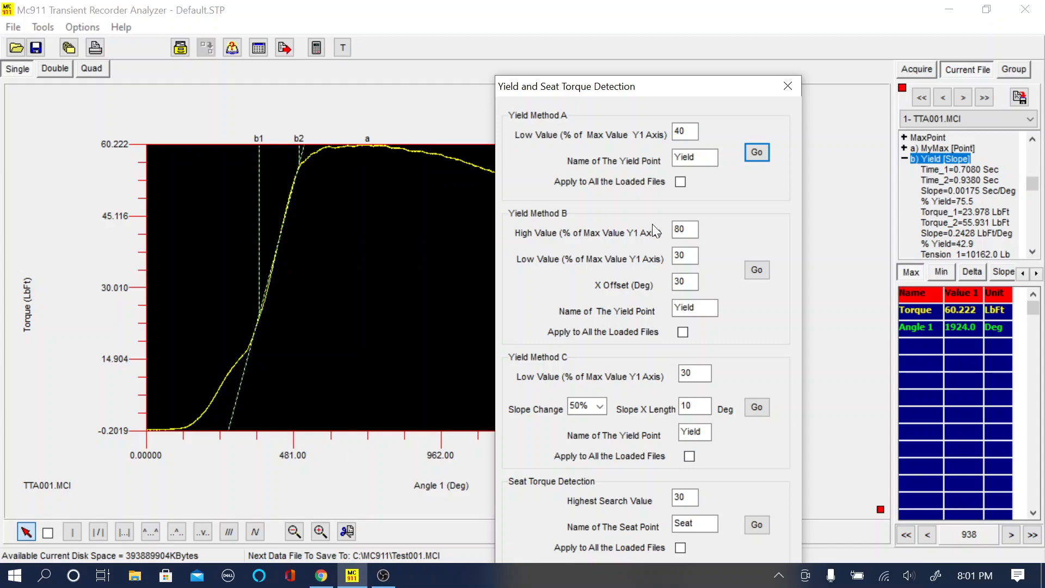
{"action": "left_click", "coordinate": [756, 271]}
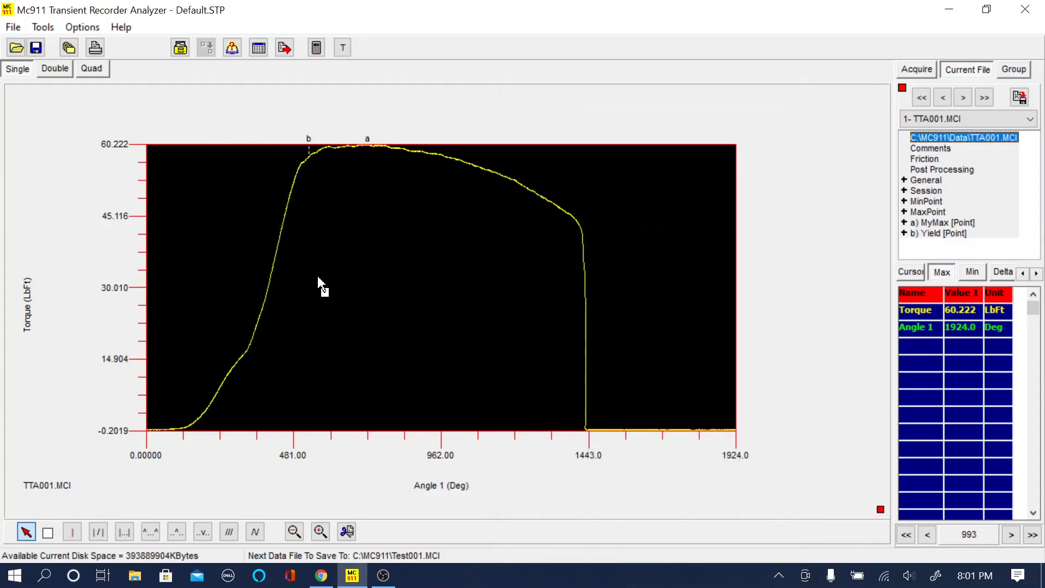
Step: Expand the Yield point entry of TTA001 and read its time, torque, tension, angle and RPM values
{"action": "double_click", "coordinate": [939, 233]}
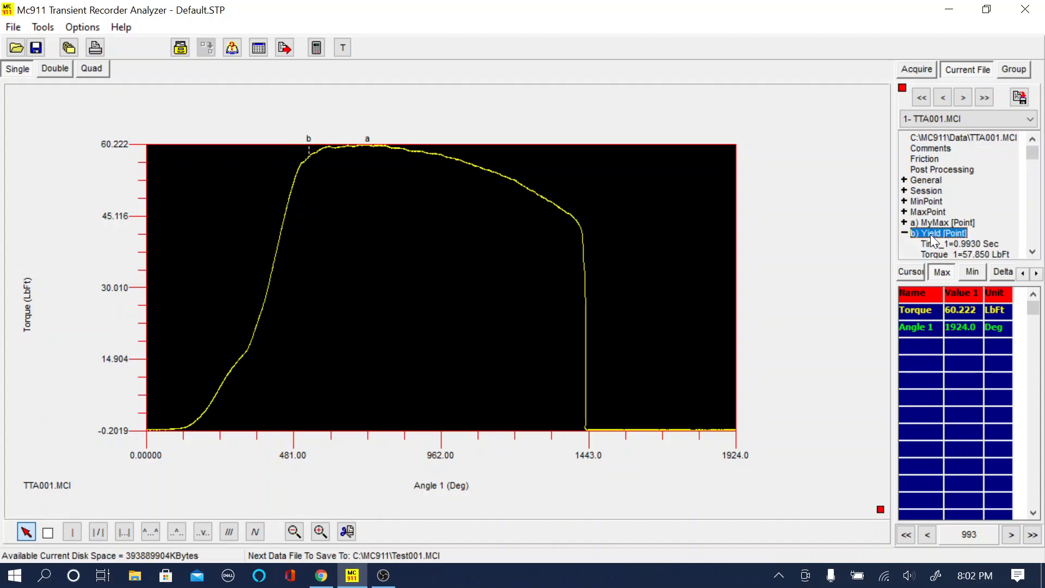
{"action": "left_click", "coordinate": [1033, 252]}
{"action": "left_click", "coordinate": [1032, 252]}
{"action": "left_click", "coordinate": [1032, 252]}
{"action": "left_click", "coordinate": [1033, 252]}
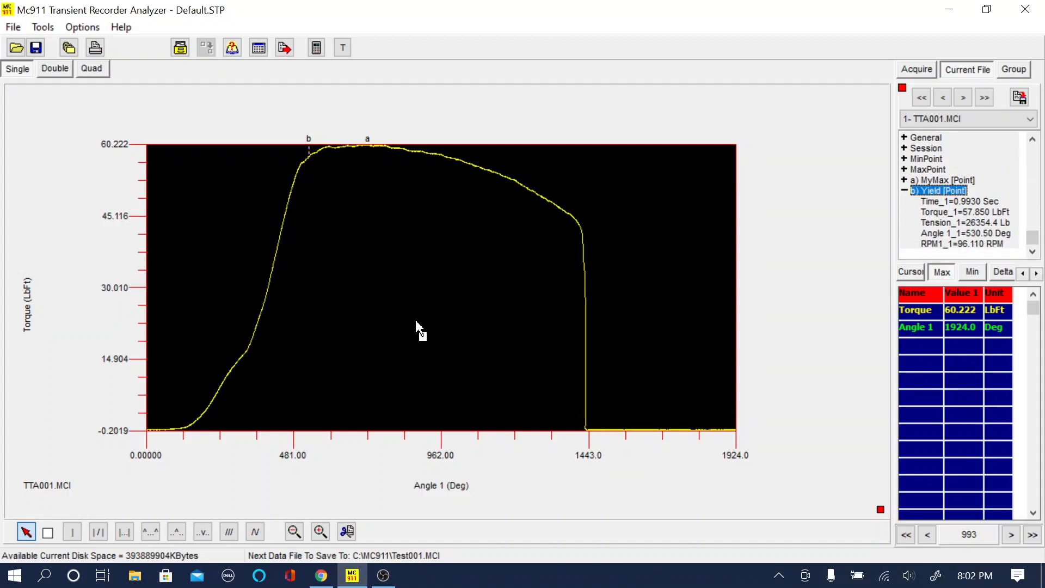
Step: Detect TTA001's yield with Yield Method C, using a low value of 30%, slope change of 50% and slope X length of 10 degrees
{"action": "left_click", "coordinate": [228, 531]}
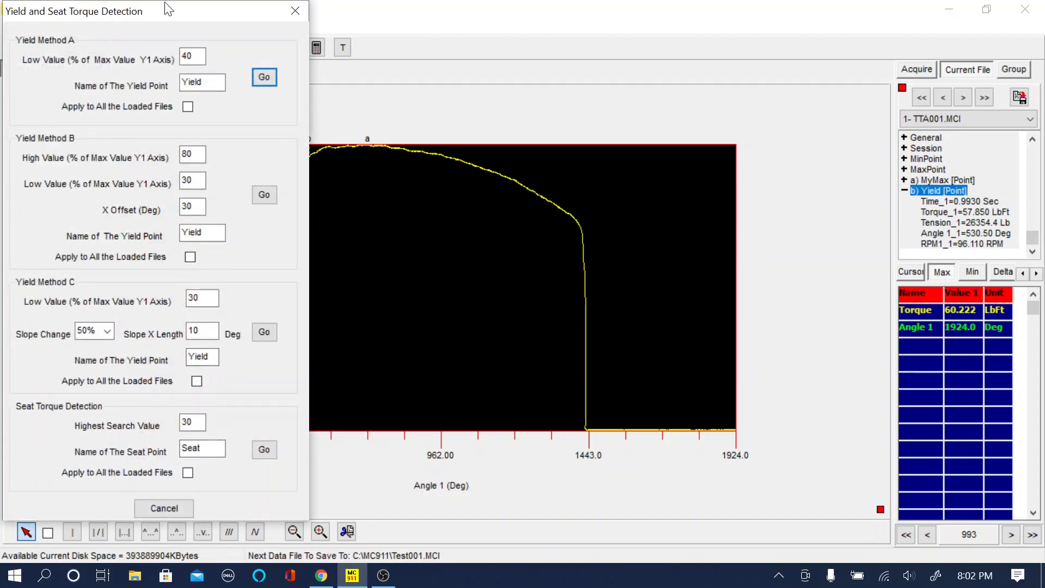
{"action": "left_click_drag", "start_coordinate": [166, 8], "coordinate": [685, 24]}
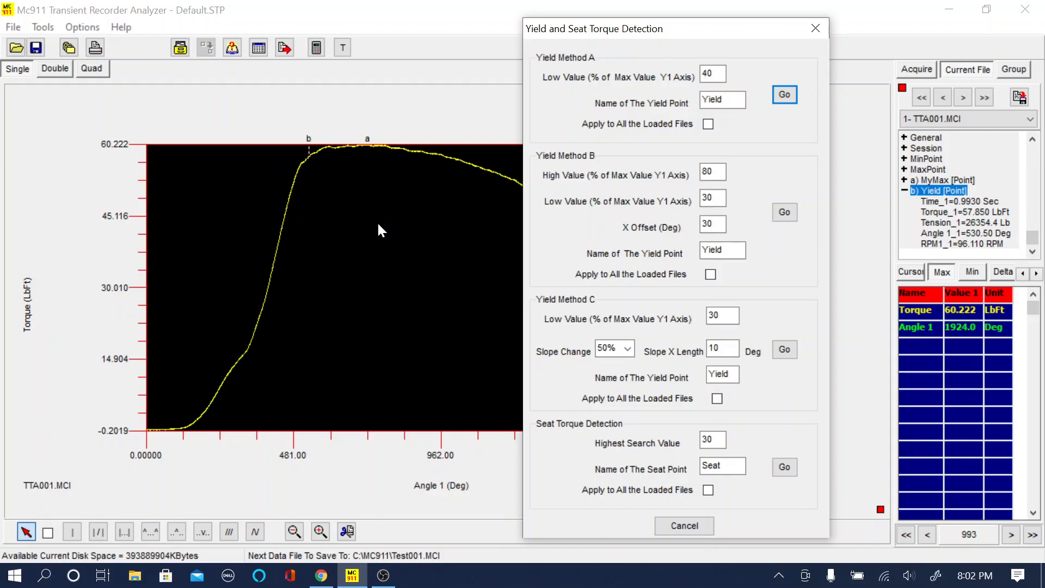
{"action": "left_click", "coordinate": [787, 354]}
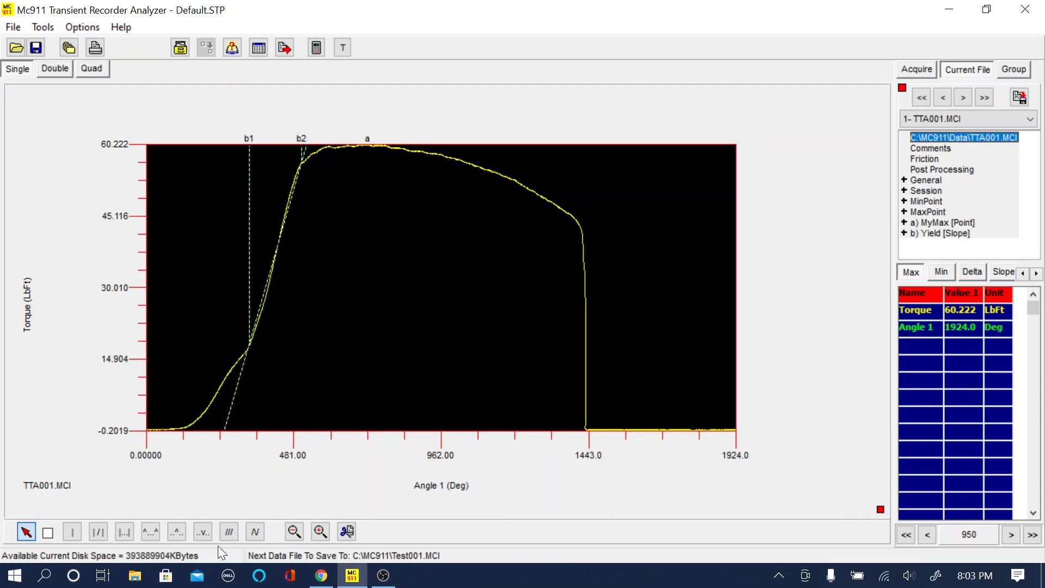
Step: Detect TTA001's yield again with Yield Method C, setting its low value to 50% of maximum
{"action": "left_click", "coordinate": [229, 534]}
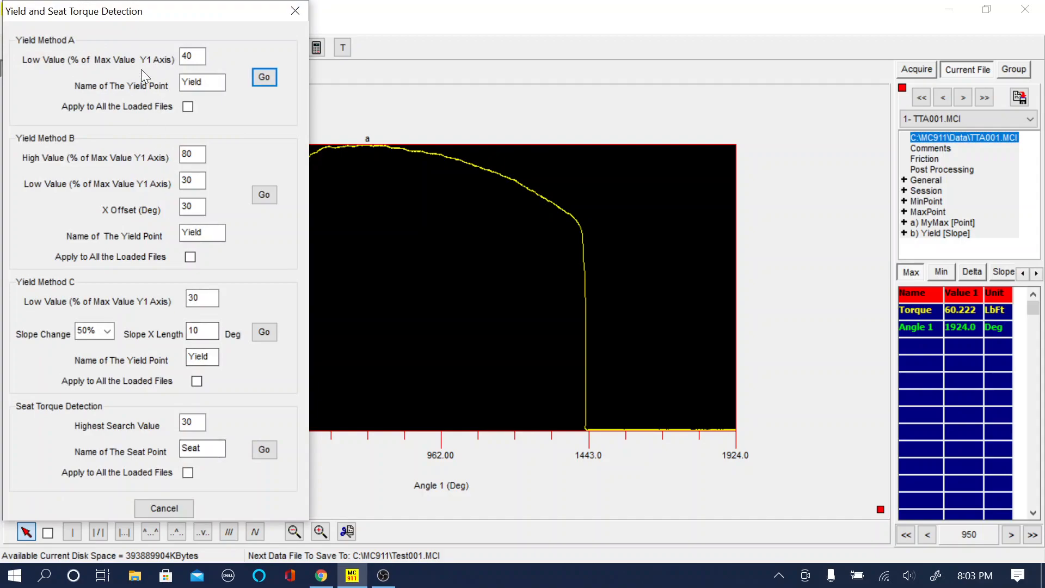
{"action": "left_click_drag", "start_coordinate": [163, 9], "coordinate": [786, 36]}
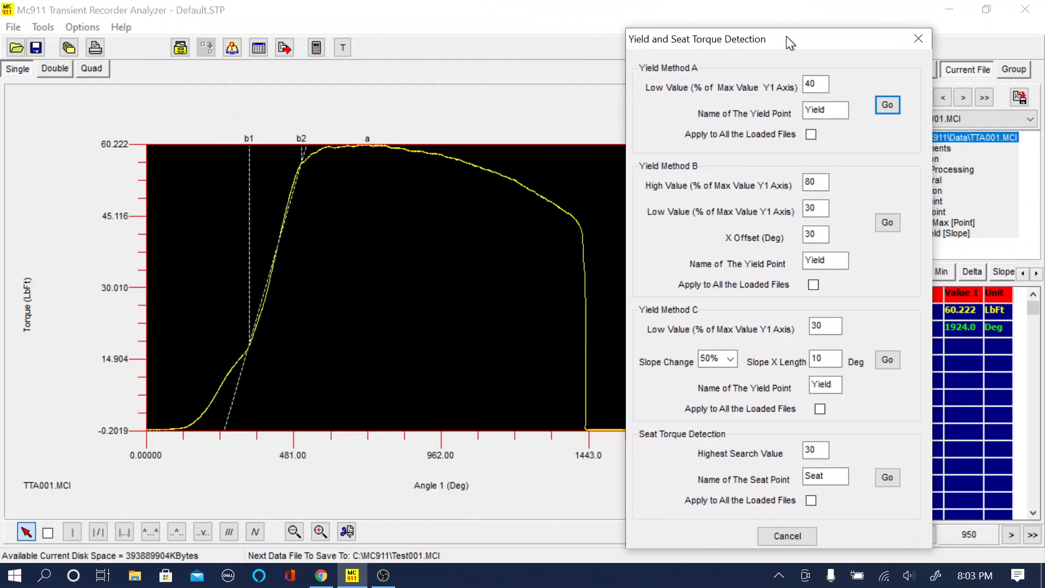
{"action": "double_click", "coordinate": [823, 327]}
{"action": "type", "text": "50"}
{"action": "left_click", "coordinate": [887, 361]}
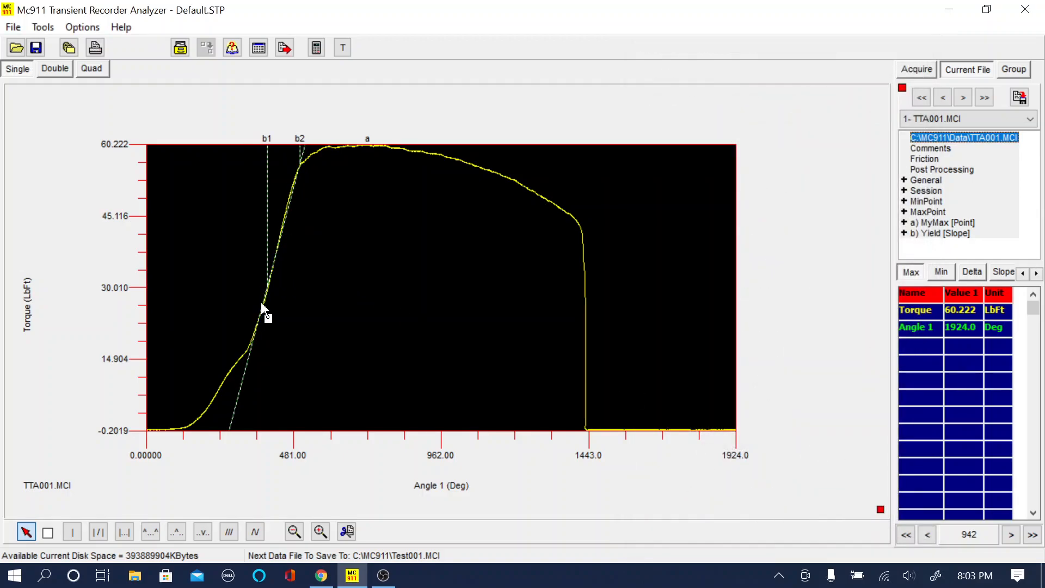
Step: Expand the Yield slope entry of TTA001 and read its time, torque, tension, angle and RPM values
{"action": "double_click", "coordinate": [917, 233]}
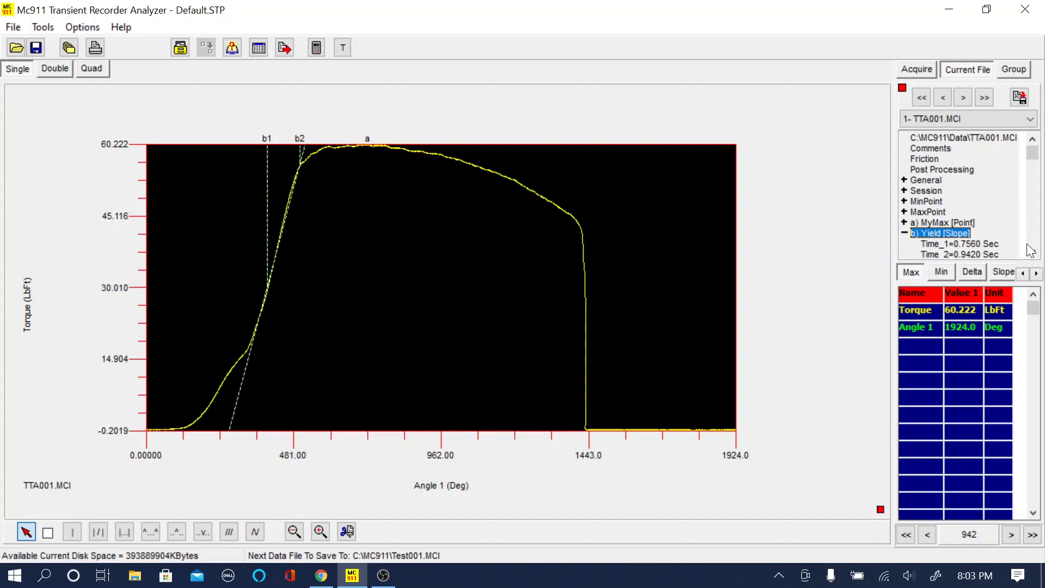
{"action": "scroll", "coordinate": [948, 228], "scroll_direction": "down", "scroll_amount": 3}
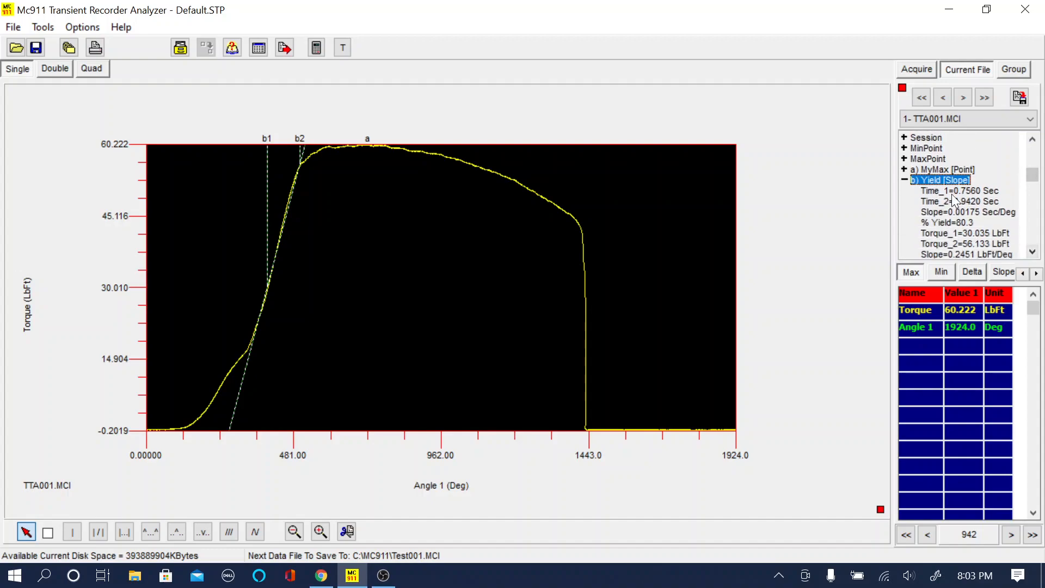
{"action": "left_click", "coordinate": [1033, 251]}
{"action": "left_click", "coordinate": [1032, 251]}
{"action": "left_click", "coordinate": [1033, 251]}
{"action": "left_click", "coordinate": [1032, 251]}
{"action": "left_click", "coordinate": [1032, 252]}
{"action": "left_click", "coordinate": [1033, 251]}
{"action": "left_click", "coordinate": [1032, 251]}
{"action": "left_click", "coordinate": [1032, 251]}
{"action": "left_click", "coordinate": [1033, 252]}
{"action": "left_click", "coordinate": [1033, 252]}
{"action": "left_click", "coordinate": [1033, 252]}
{"action": "left_click", "coordinate": [1032, 251]}
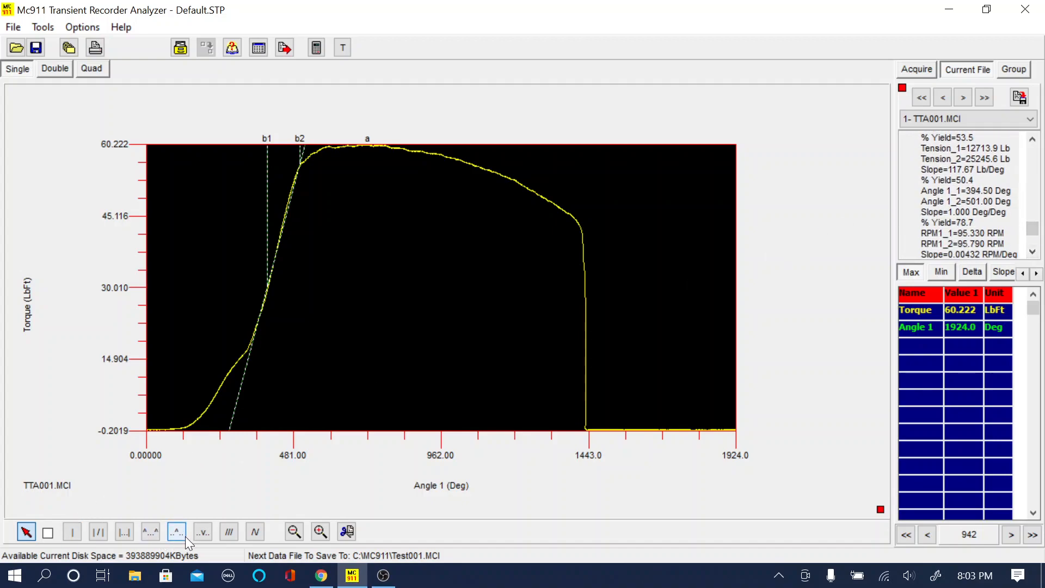
Step: Review the Seat Torque Detection settings in Yield and Seat Torque Detection, and leave without running a detection
{"action": "left_click", "coordinate": [229, 532]}
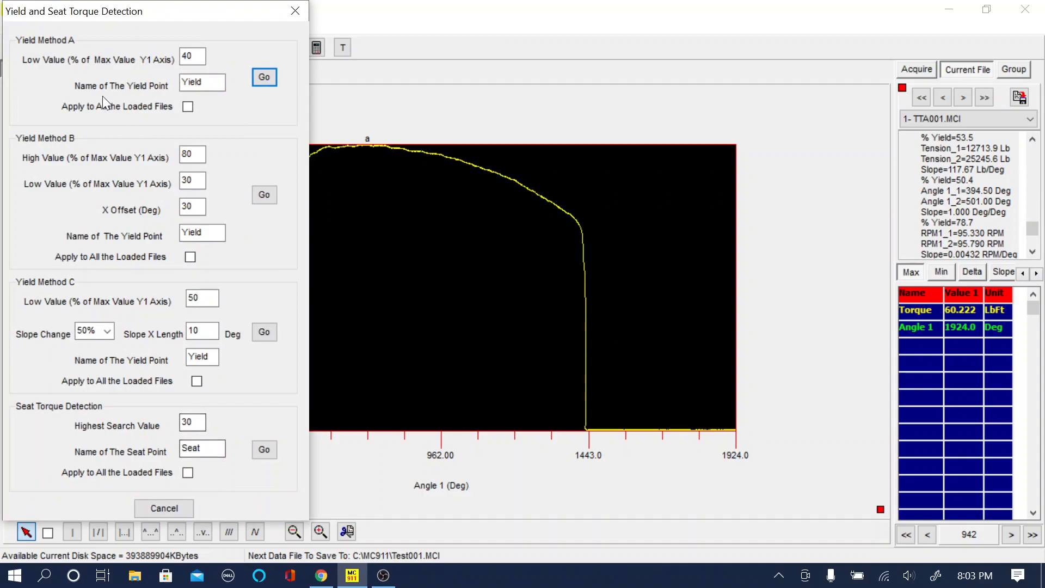
{"action": "left_click_drag", "start_coordinate": [154, 11], "coordinate": [671, 28]}
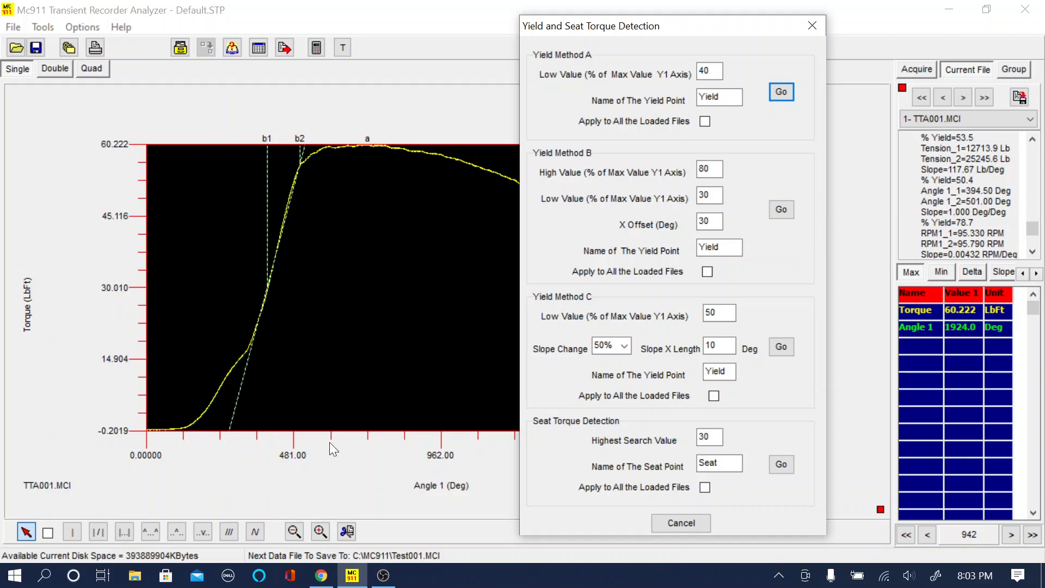
{"action": "left_click", "coordinate": [680, 524]}
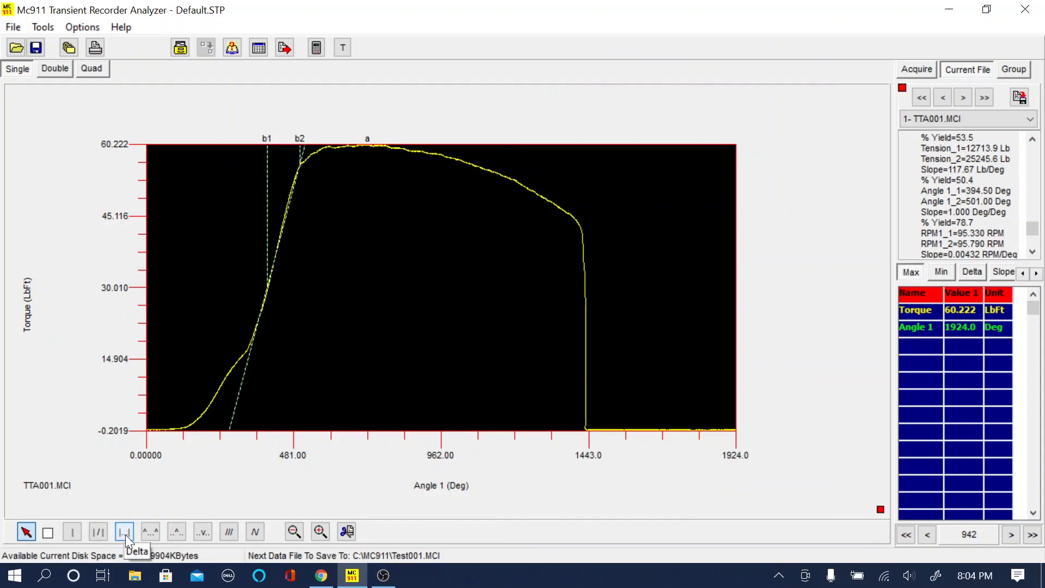
Step: Mark a delta on the falling part of TTA001's torque curve, from about 899 degrees to about 1324 degrees
{"action": "left_click", "coordinate": [126, 536]}
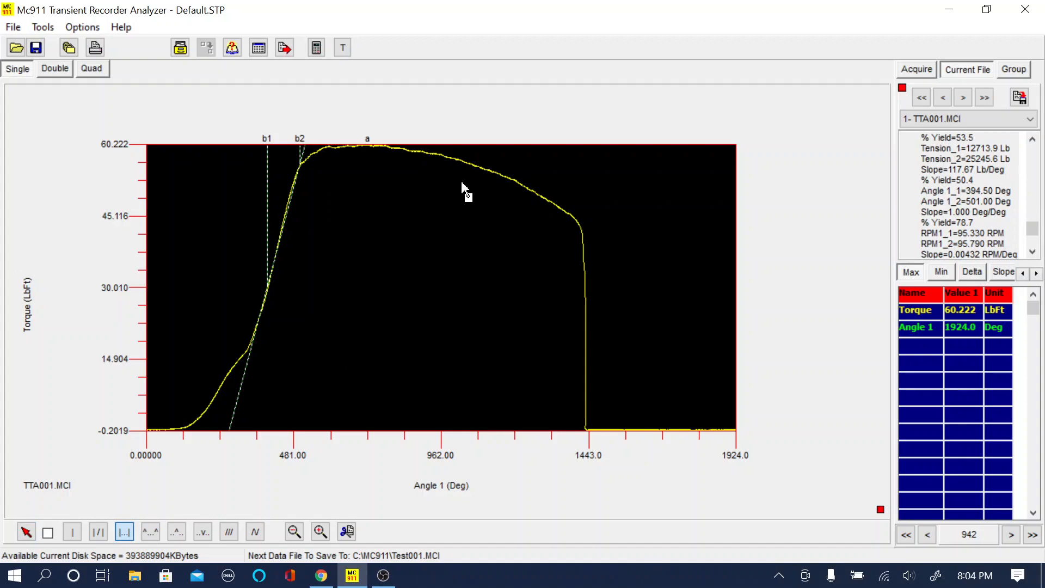
{"action": "left_click", "coordinate": [423, 158]}
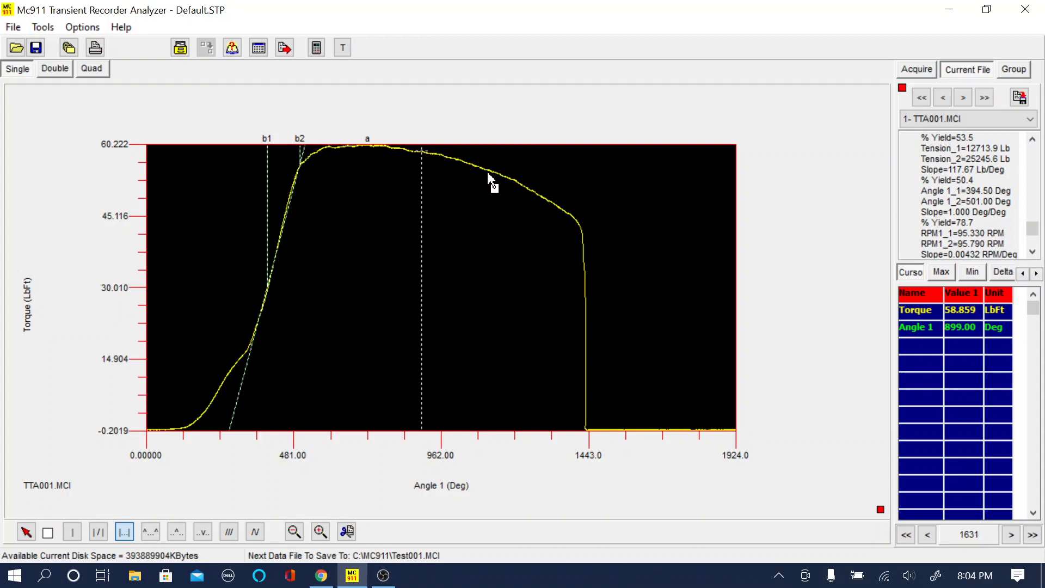
{"action": "left_click", "coordinate": [552, 204]}
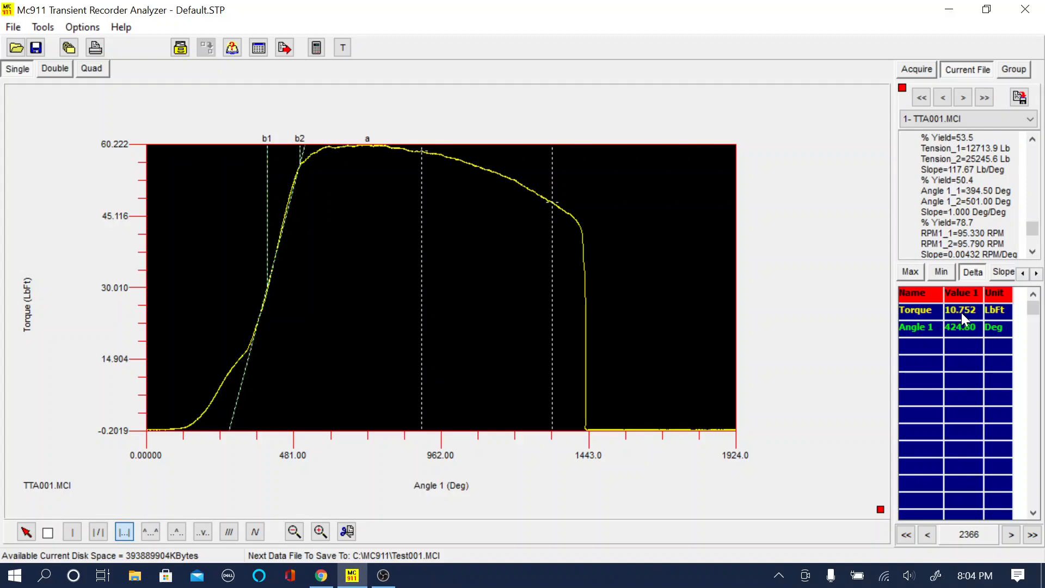
Step: Add the label MyDelta to the pick list and save the marked delta under it
{"action": "right_click", "coordinate": [510, 281]}
{"action": "left_click", "coordinate": [666, 216]}
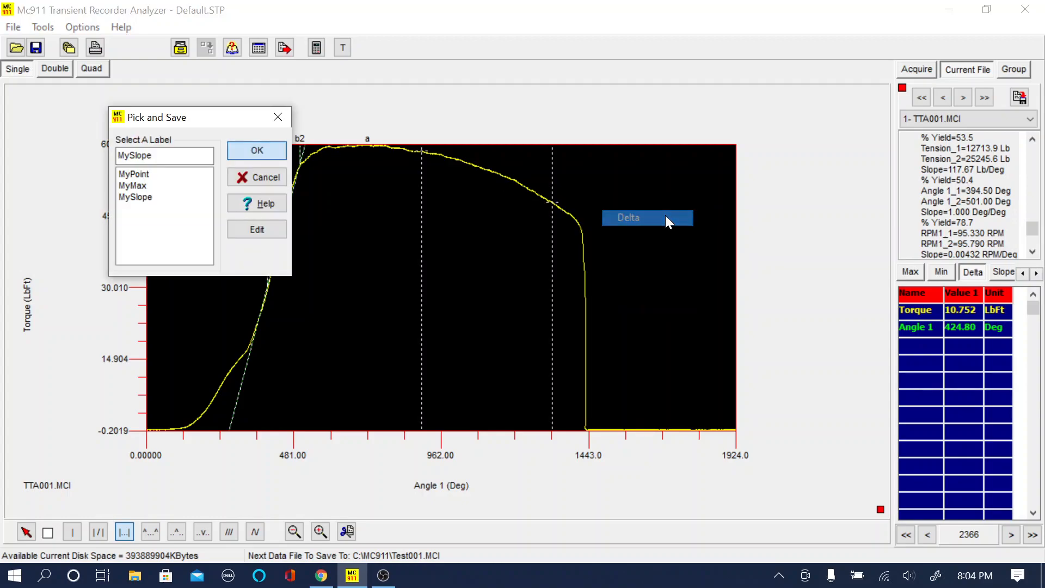
{"action": "left_click", "coordinate": [256, 229]}
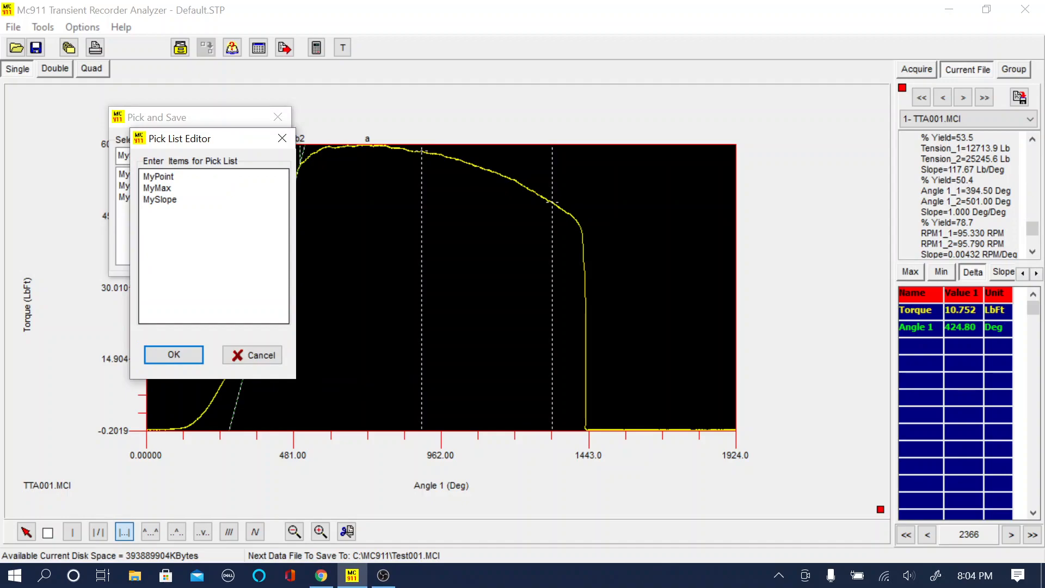
{"action": "left_click", "coordinate": [179, 200]}
{"action": "key", "text": "Return"}
{"action": "type", "text": "MyDelta"}
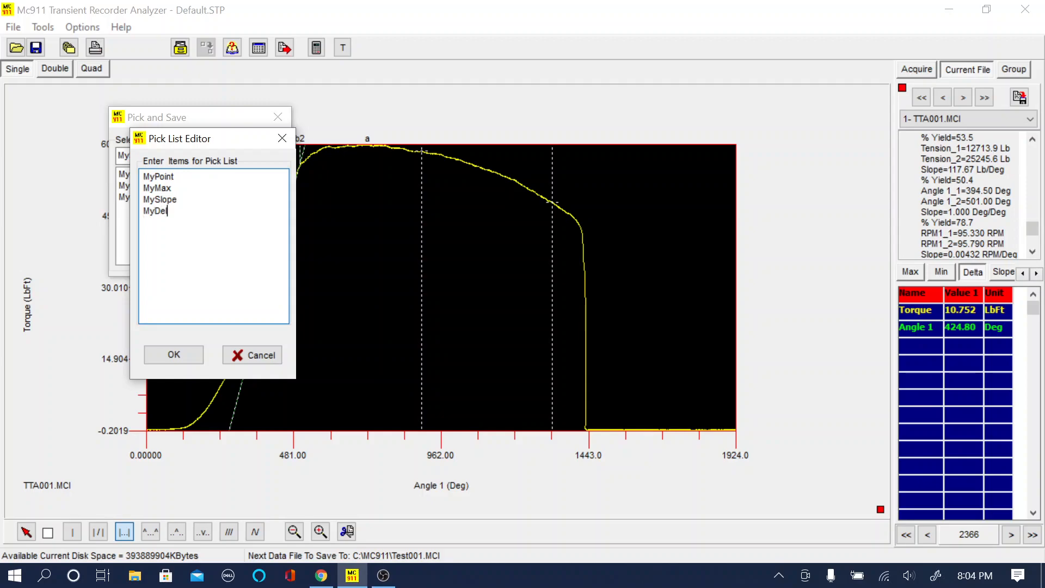
{"action": "left_click", "coordinate": [173, 355]}
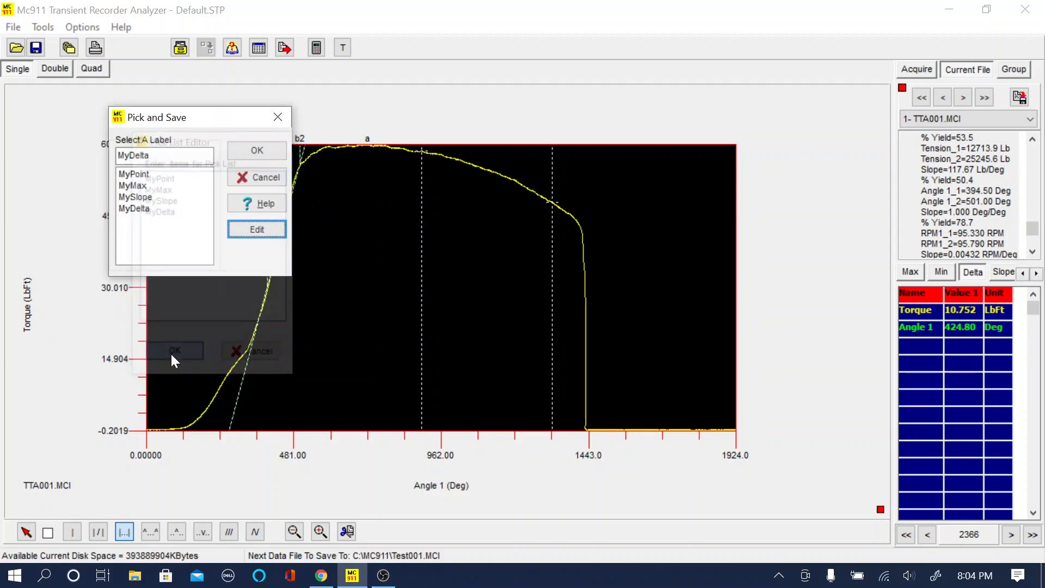
{"action": "left_click", "coordinate": [272, 149]}
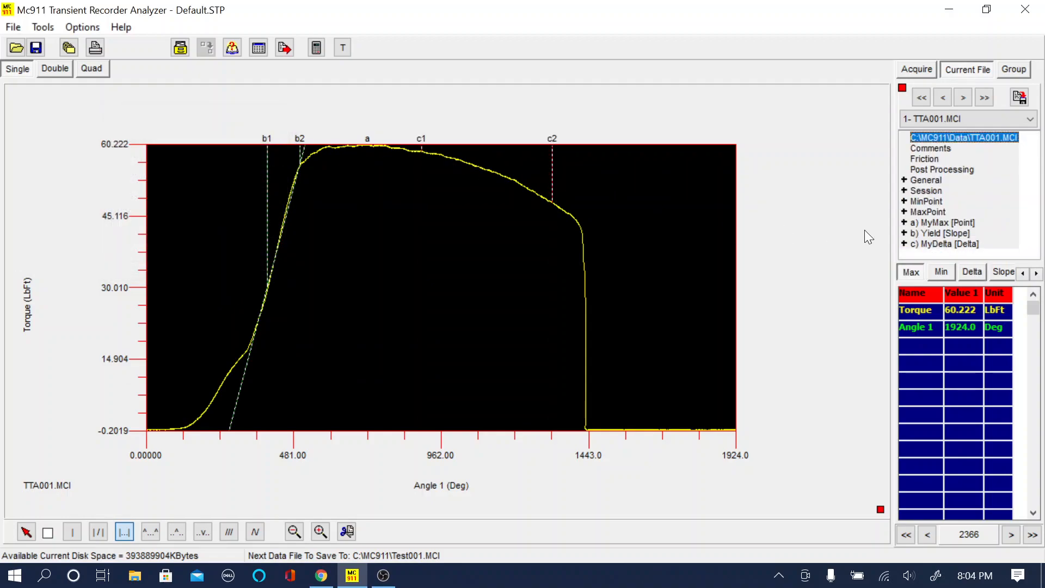
Step: Expand the MyDelta entry to read its values and save the picked results in TTA001.MCI
{"action": "left_click", "coordinate": [906, 244]}
{"action": "scroll", "coordinate": [1034, 254], "scroll_direction": "down", "scroll_amount": 3}
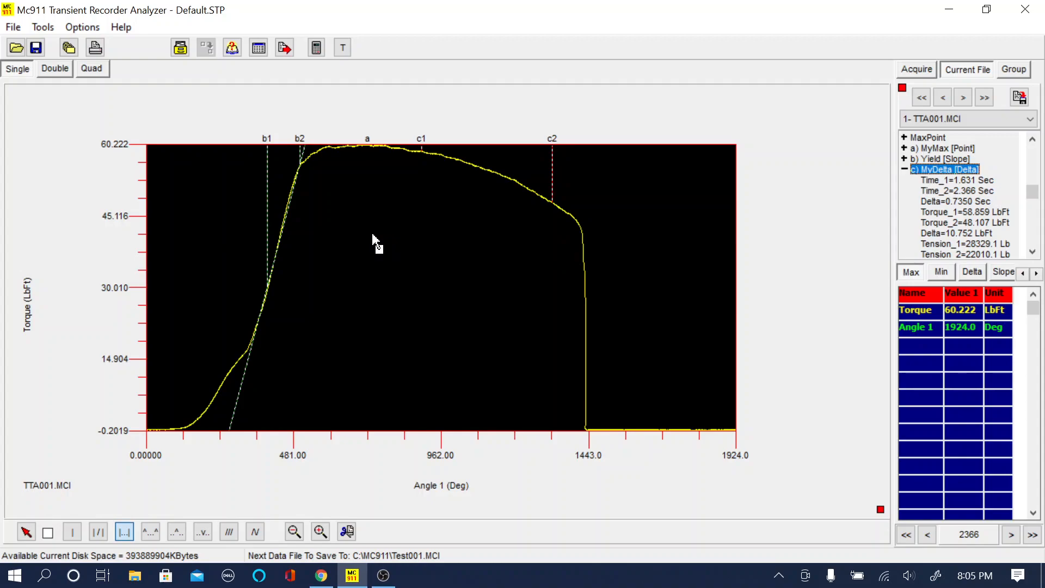
{"action": "left_click", "coordinate": [1020, 98]}
Step: Replace the loaded test files with DRV_STRP_001.MCI from C:\MC911\Data
{"action": "left_click", "coordinate": [181, 50]}
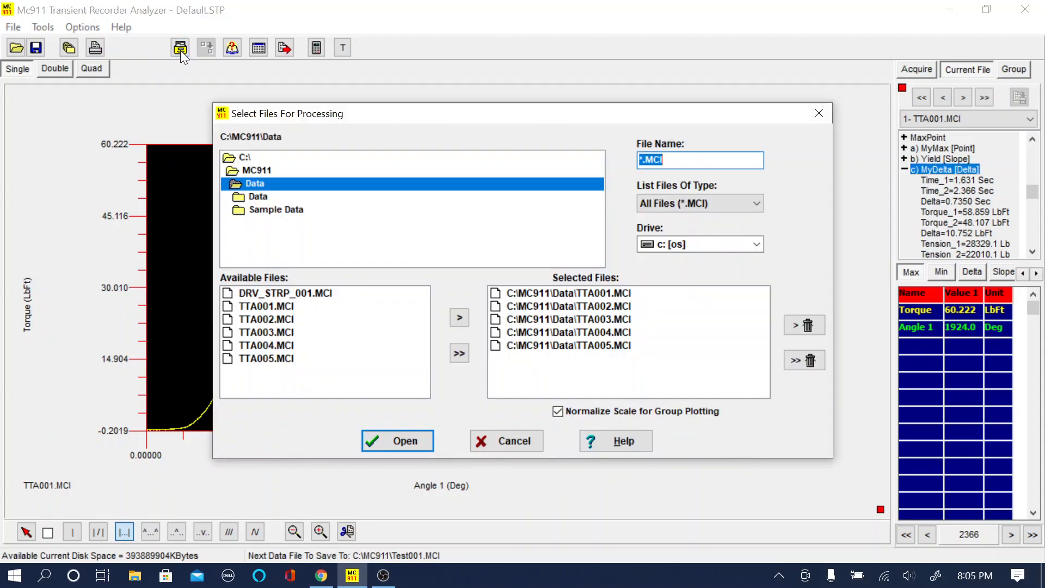
{"action": "left_click_drag", "start_coordinate": [374, 119], "coordinate": [351, 94]}
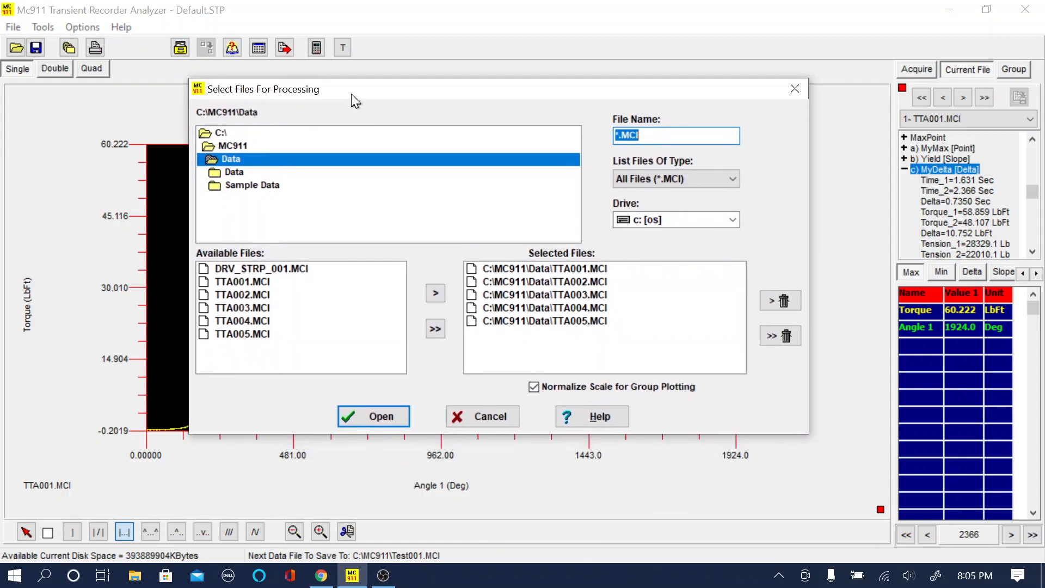
{"action": "left_click", "coordinate": [779, 337]}
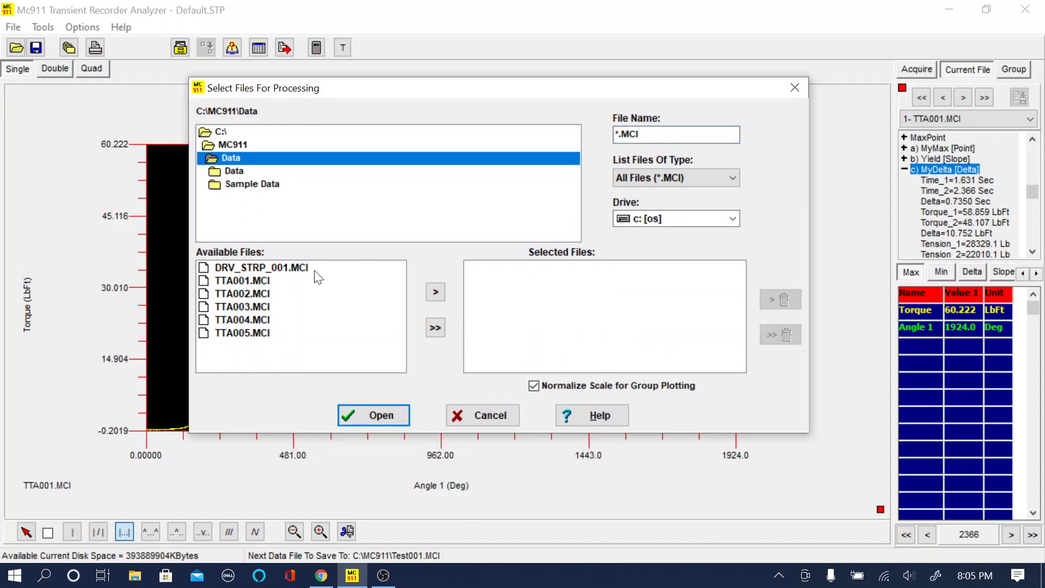
{"action": "left_click", "coordinate": [297, 269]}
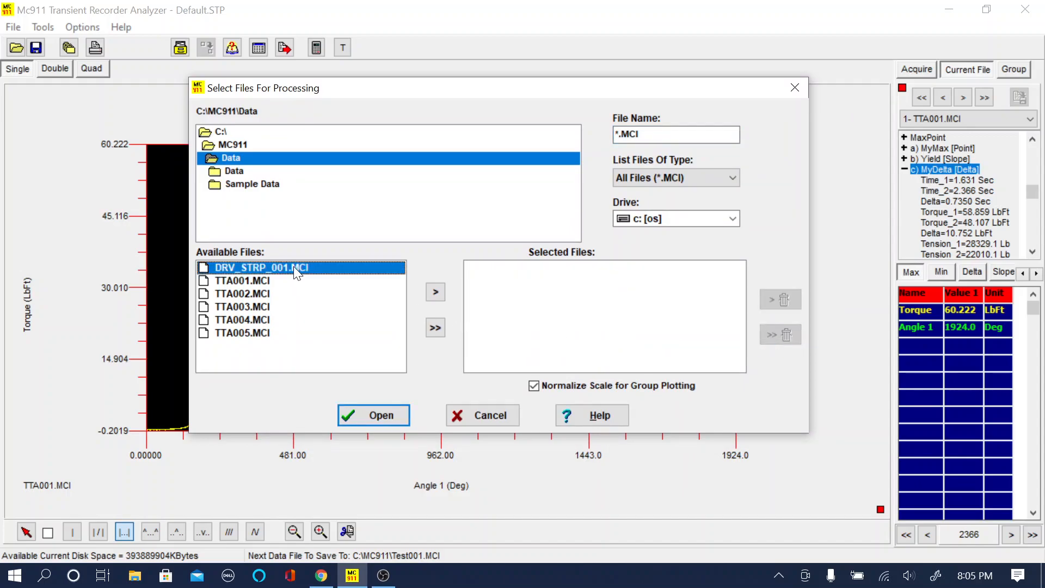
{"action": "left_click", "coordinate": [436, 293]}
{"action": "left_click", "coordinate": [371, 415]}
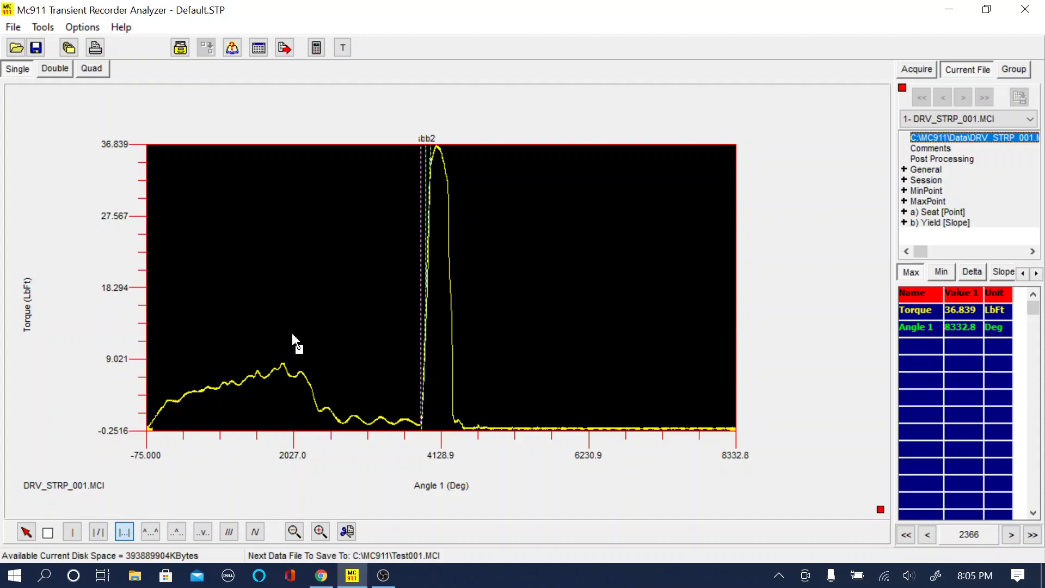
Step: Delete the saved Yield slope and Seat point from DRV_STRP_001.MCI
{"action": "left_click", "coordinate": [932, 223]}
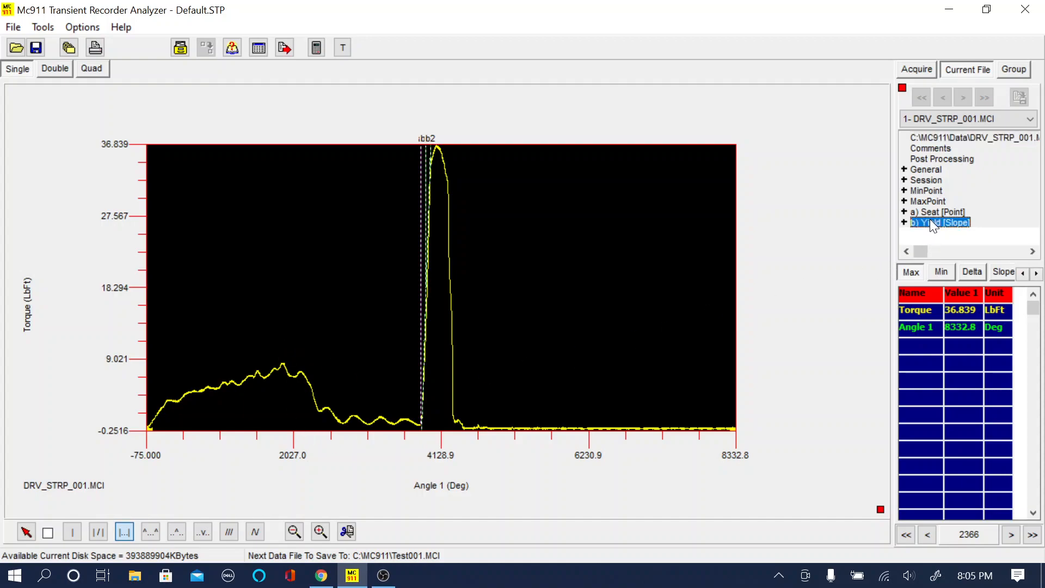
{"action": "key", "text": "Delete"}
{"action": "left_click", "coordinate": [932, 211]}
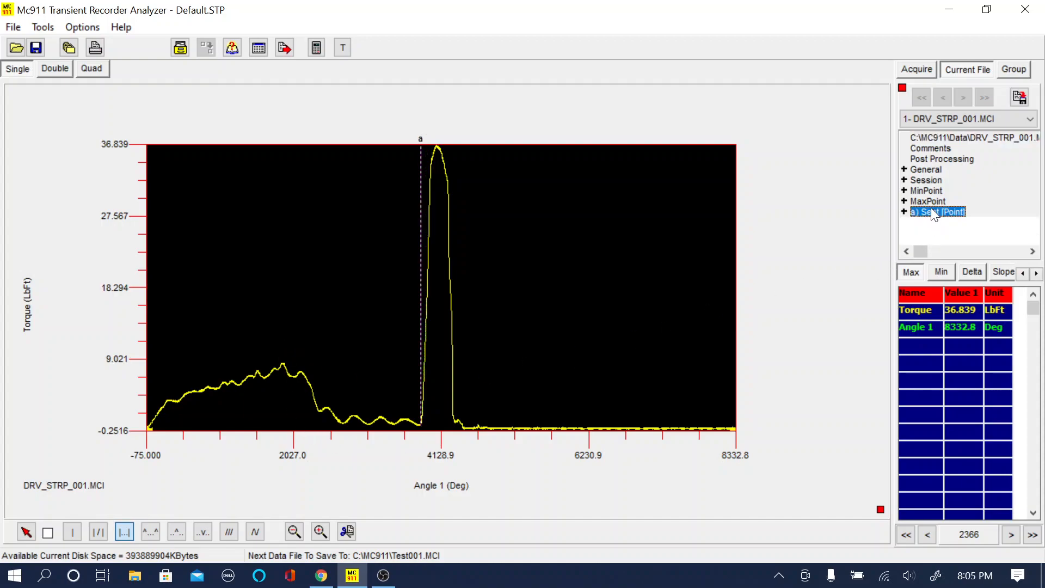
{"action": "key", "text": "Delete"}
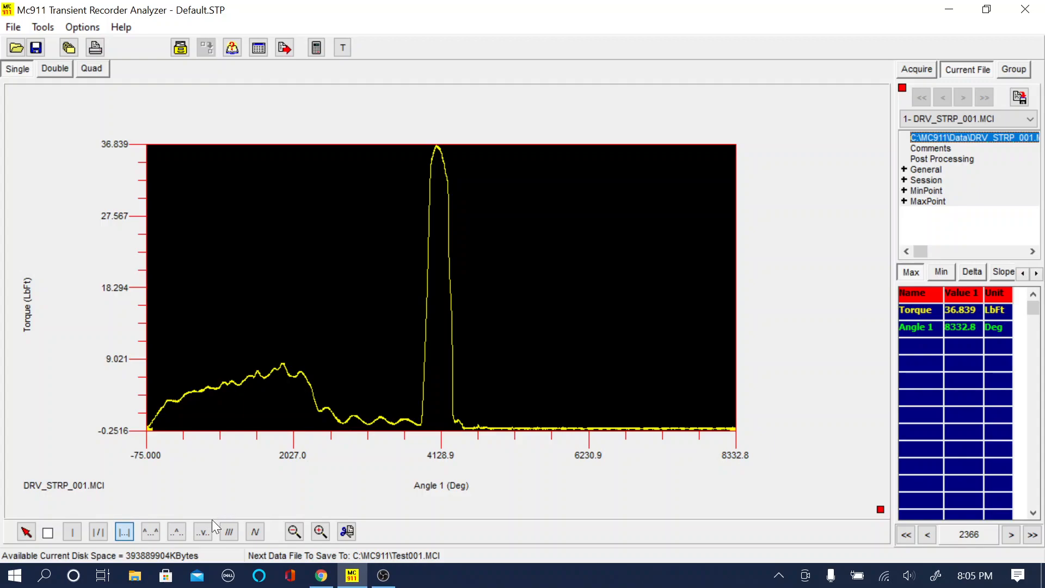
Step: Mark the two torque peaks of DRV_STRP_001.MCI by splitting the curve in the low stretch between them
{"action": "left_click", "coordinate": [152, 534]}
{"action": "left_click", "coordinate": [364, 374]}
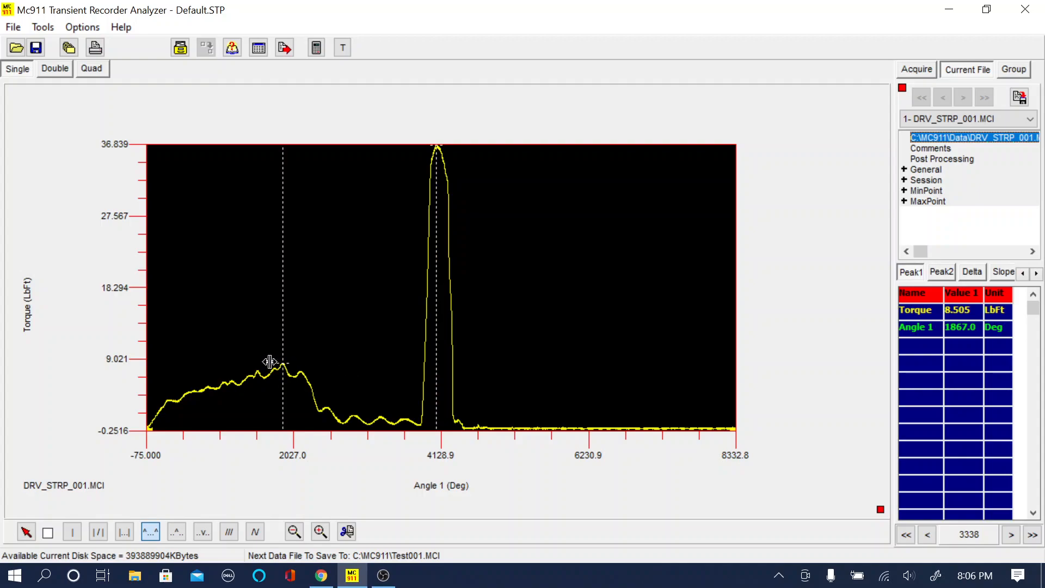
Step: Save the two marked torque peaks under the labels Drive and Strip, and expand the Drive entry to read its values
{"action": "right_click", "coordinate": [502, 274]}
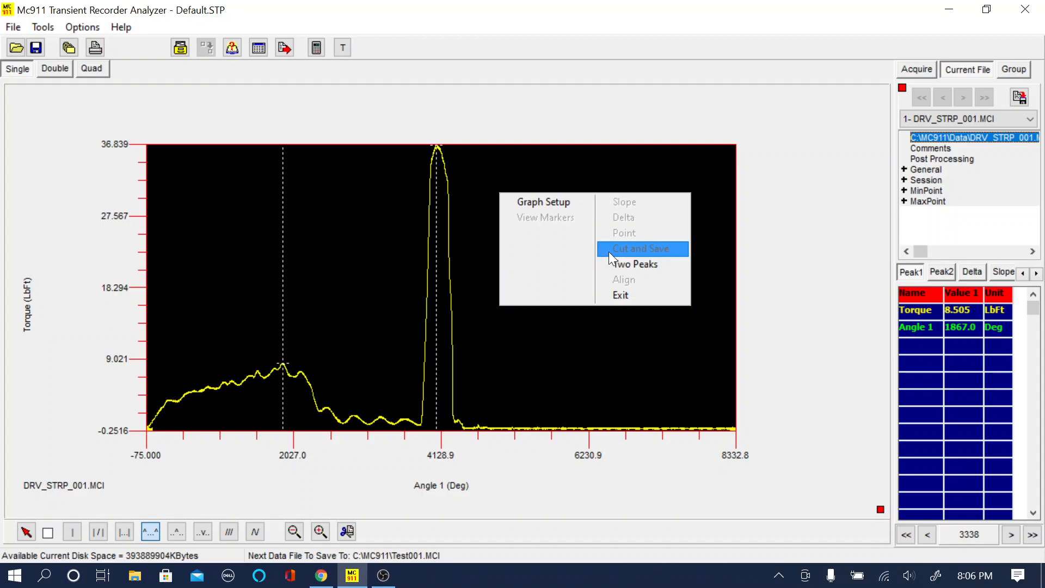
{"action": "left_click", "coordinate": [622, 265]}
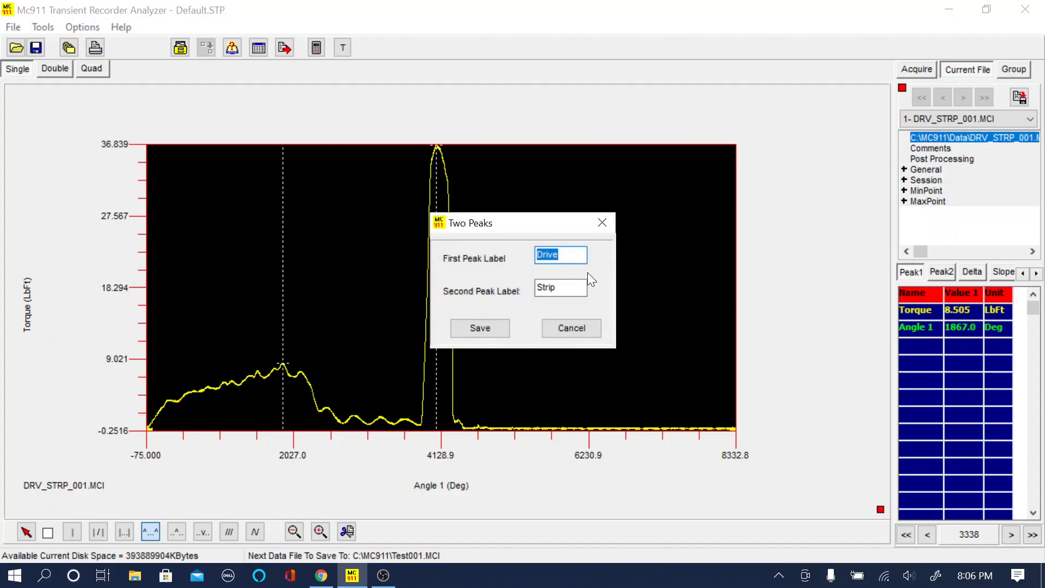
{"action": "left_click", "coordinate": [479, 328]}
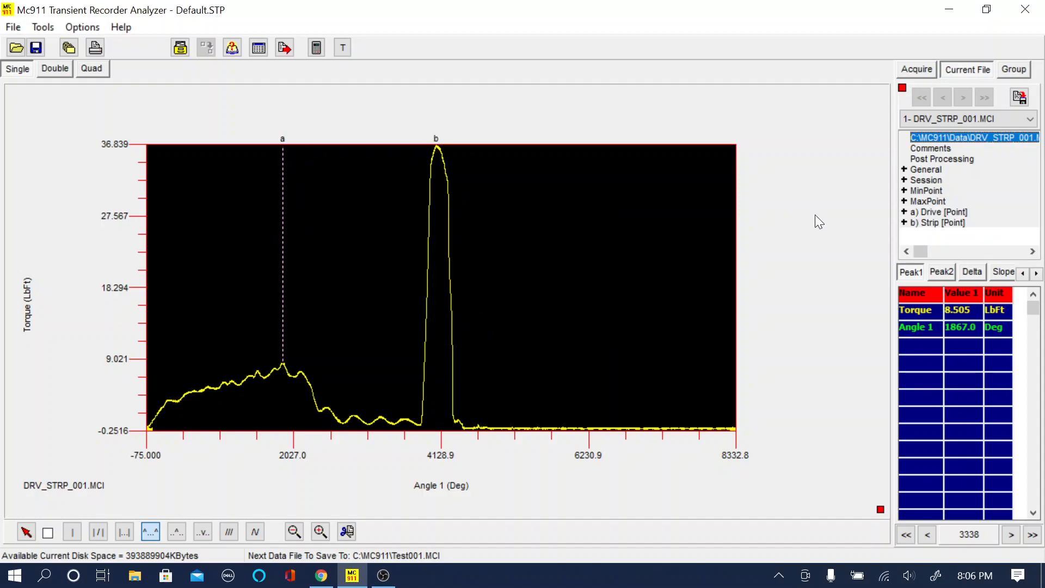
{"action": "double_click", "coordinate": [932, 212]}
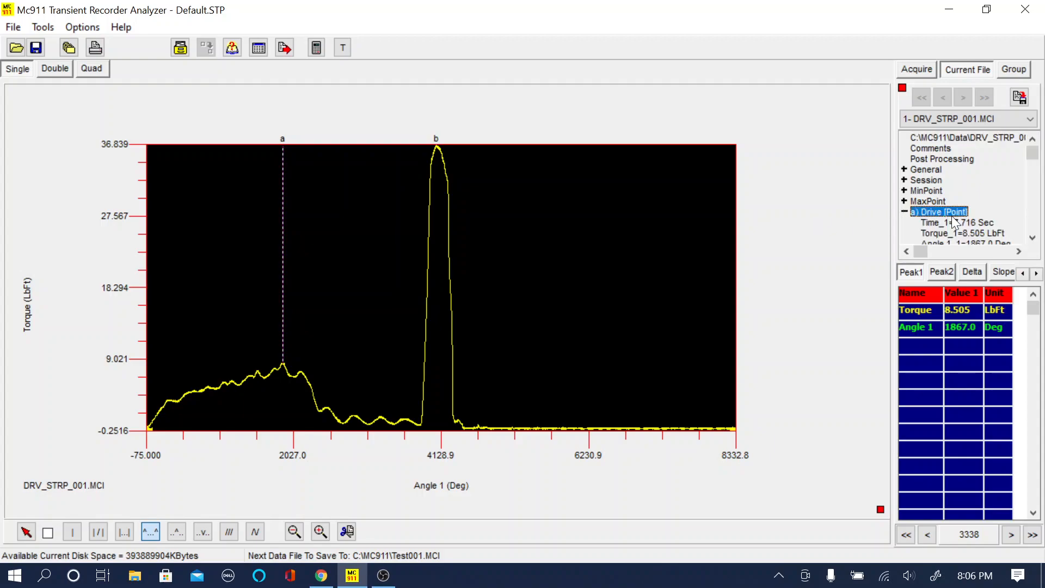
{"action": "left_click", "coordinate": [1033, 238]}
{"action": "left_click", "coordinate": [1033, 238]}
{"action": "left_click", "coordinate": [1032, 238]}
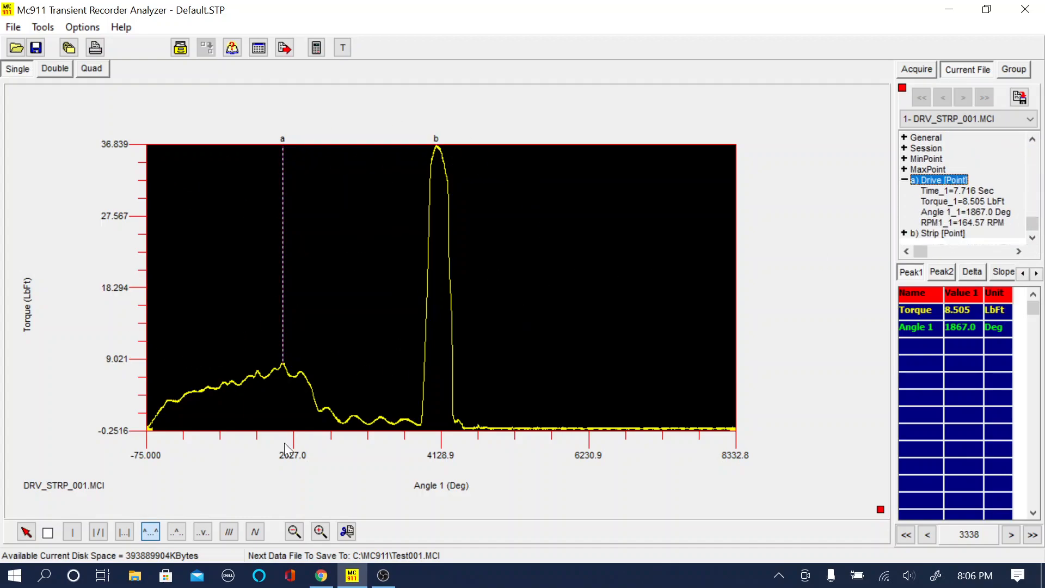
Step: Find the local peak of the first small hump after the Drive peak and choose to save it as a point
{"action": "left_click", "coordinate": [176, 533]}
{"action": "left_click_drag", "start_coordinate": [346, 427], "coordinate": [368, 414]}
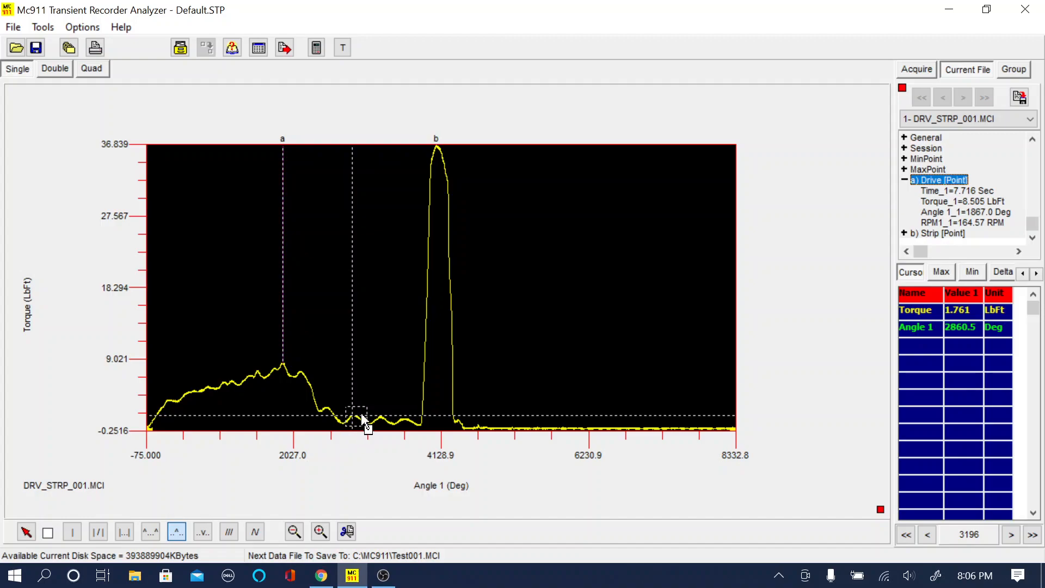
{"action": "right_click", "coordinate": [378, 362]}
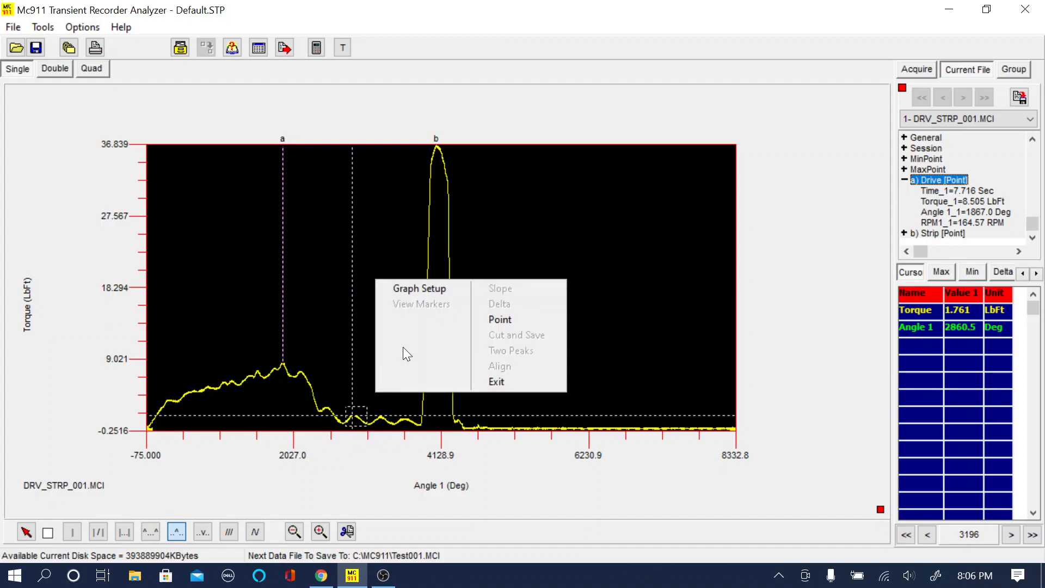
{"action": "left_click", "coordinate": [502, 319]}
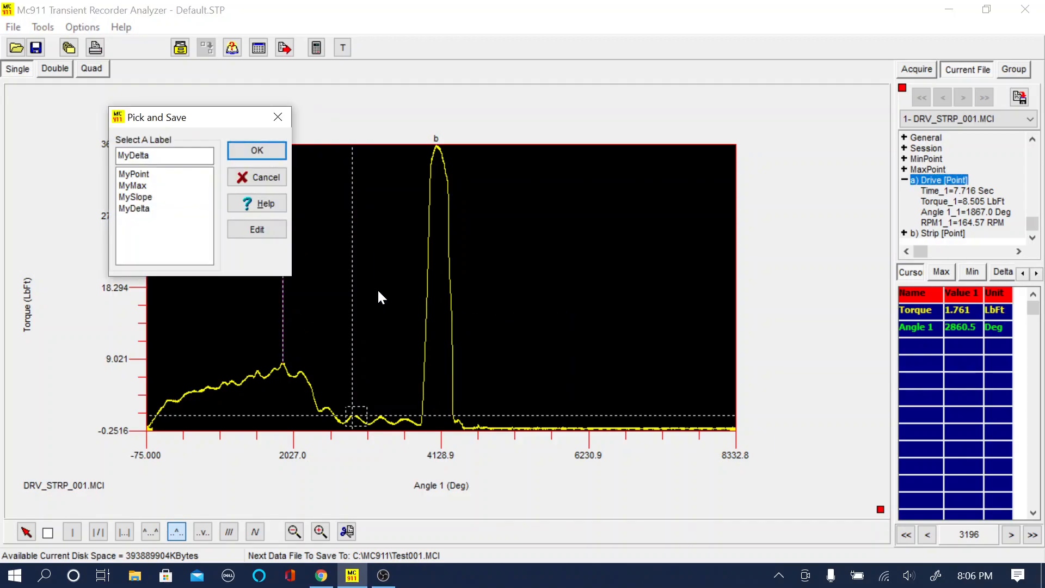
Step: Add the label MyPeak to the pick list and save the found peak under it
{"action": "left_click", "coordinate": [253, 229]}
{"action": "left_click", "coordinate": [180, 211]}
{"action": "key", "text": "Return"}
{"action": "type", "text": "MyPeak"}
{"action": "key", "text": "Return"}
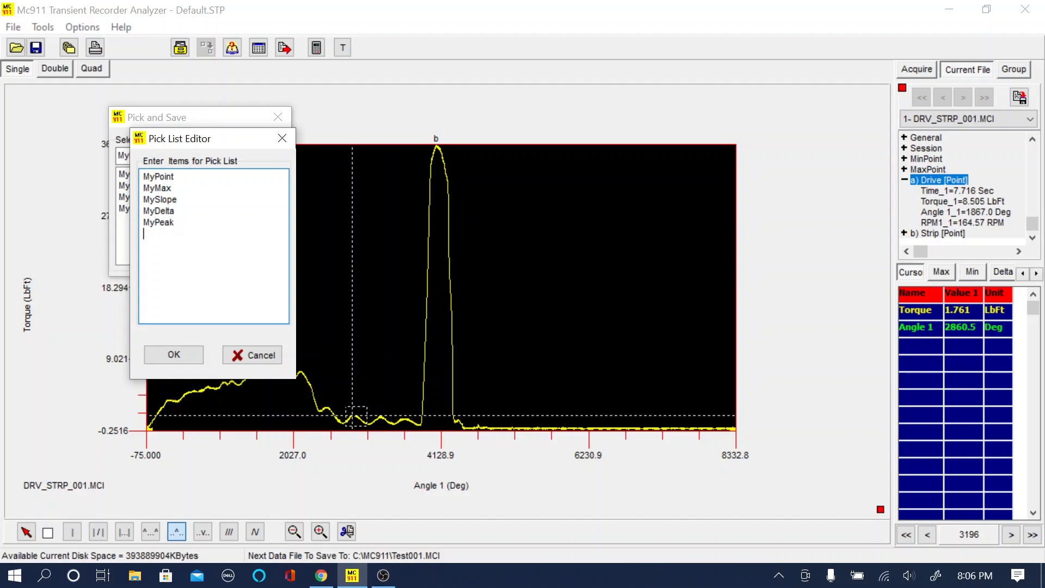
{"action": "left_click", "coordinate": [180, 351]}
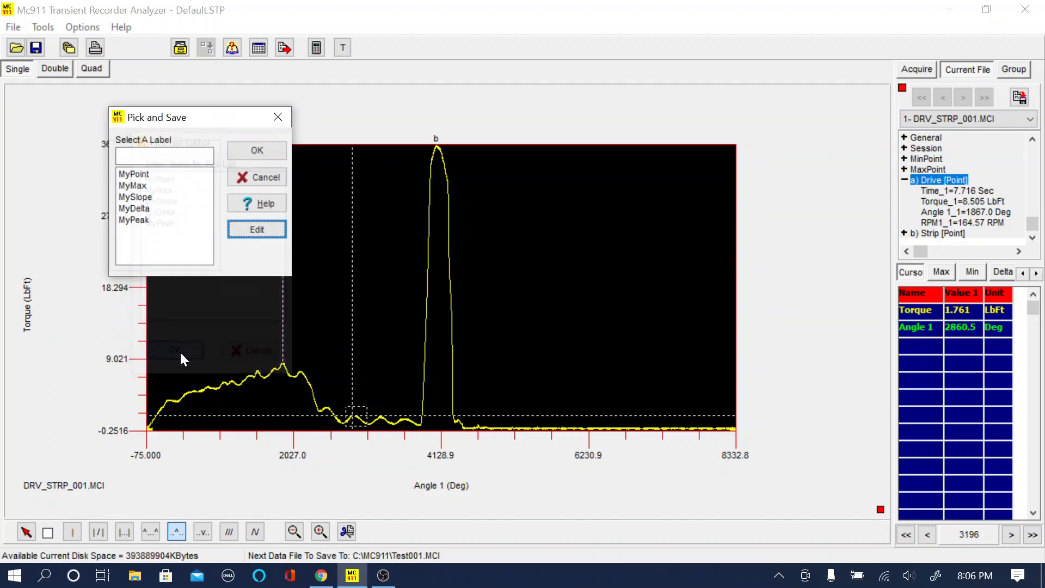
{"action": "left_click", "coordinate": [147, 219]}
{"action": "left_click", "coordinate": [248, 149]}
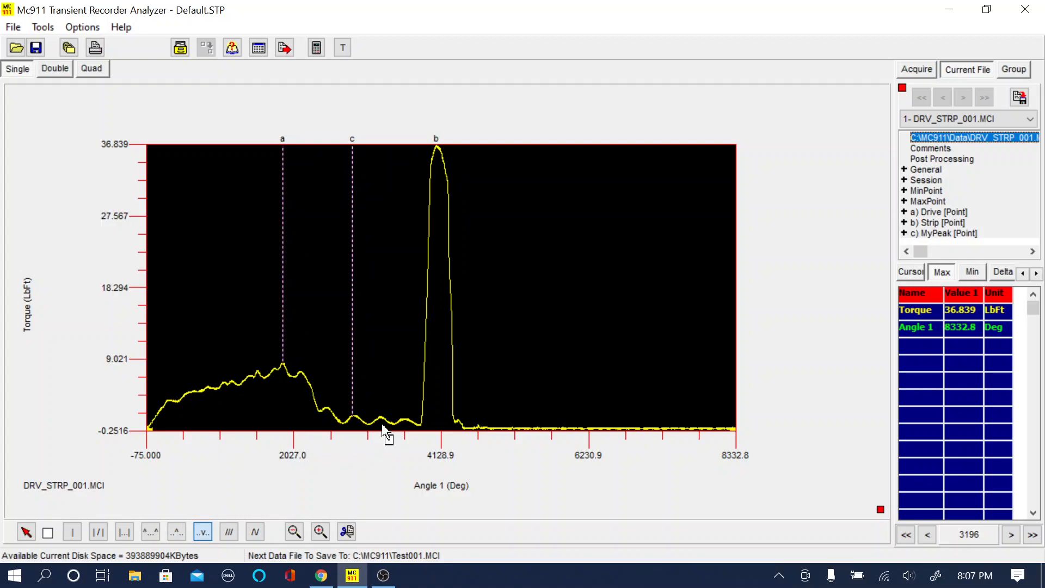
Step: Find the local valley between the last two small humps before the Strip peak and choose to save it as a point
{"action": "left_click_drag", "start_coordinate": [387, 427], "coordinate": [401, 408]}
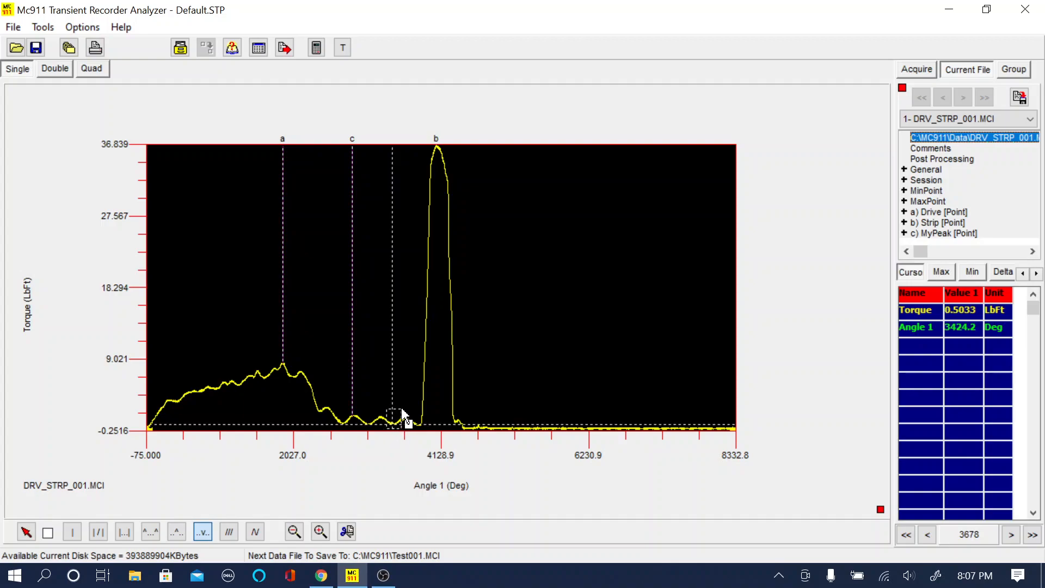
{"action": "right_click", "coordinate": [418, 351]}
{"action": "left_click", "coordinate": [534, 304]}
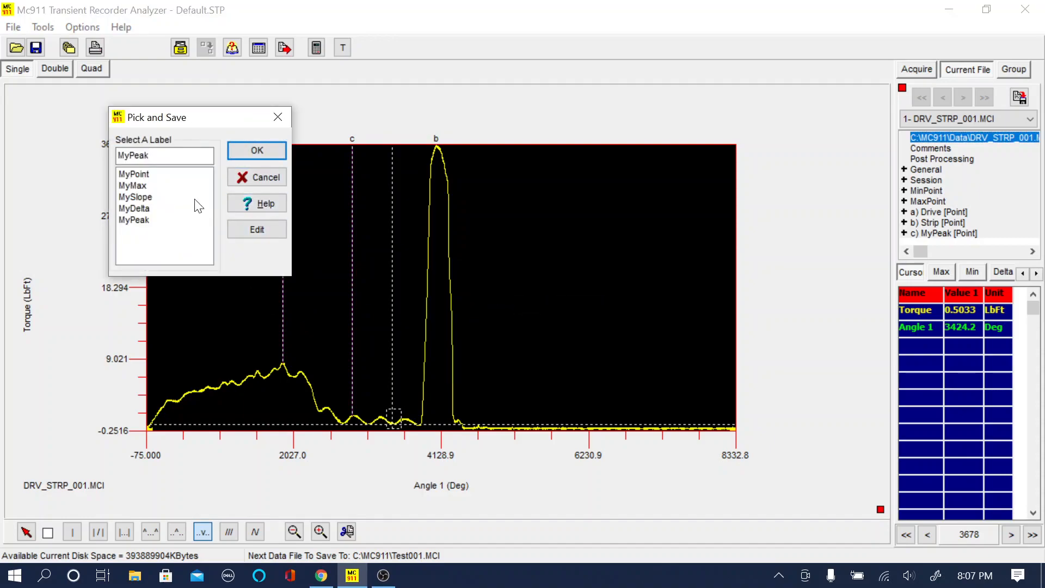
Step: Add the label MyValley to the pick list and save the found valley under it
{"action": "left_click", "coordinate": [251, 233]}
{"action": "left_click", "coordinate": [180, 222]}
{"action": "key", "text": "Return"}
{"action": "type", "text": "MyVal"}
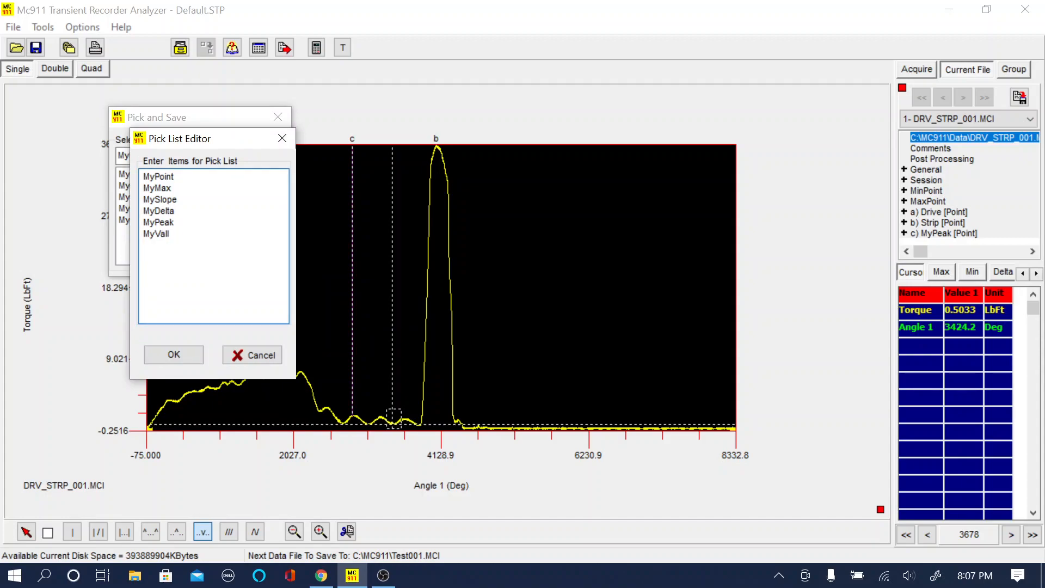
{"action": "type", "text": "ley"}
{"action": "left_click", "coordinate": [180, 354]}
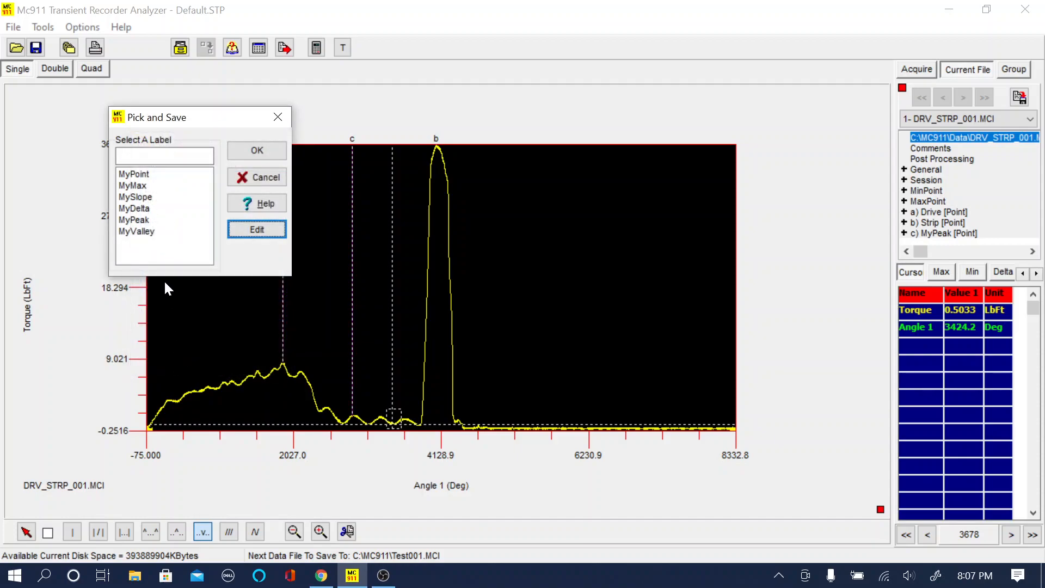
{"action": "left_click", "coordinate": [137, 231]}
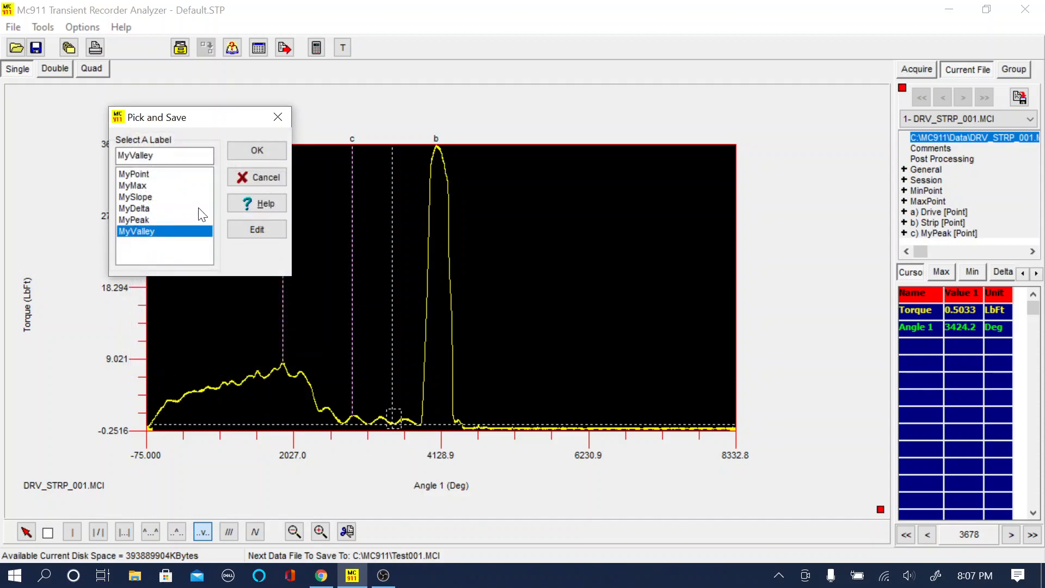
{"action": "left_click", "coordinate": [266, 151]}
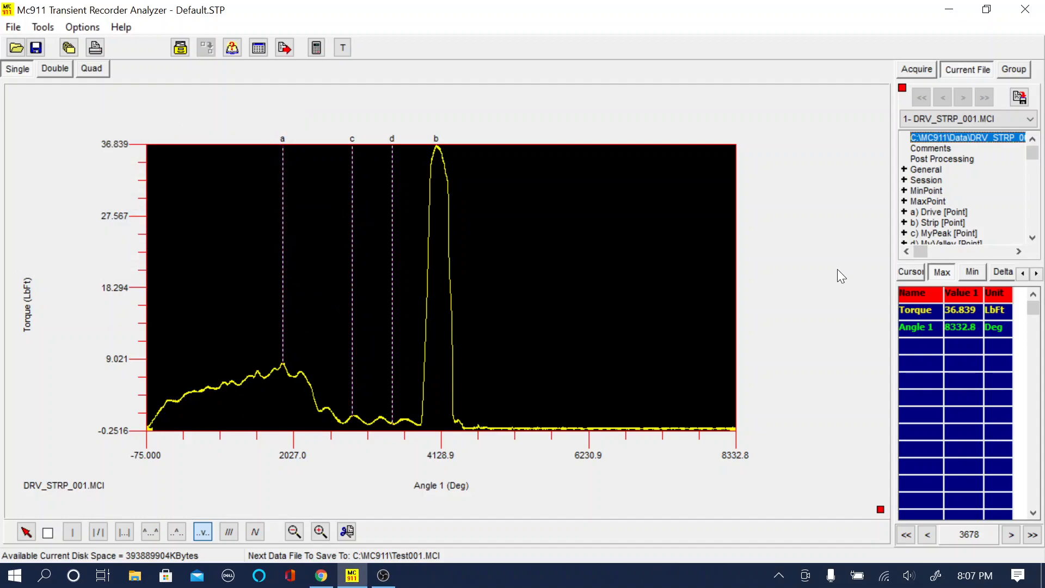
{"action": "left_click", "coordinate": [1032, 238]}
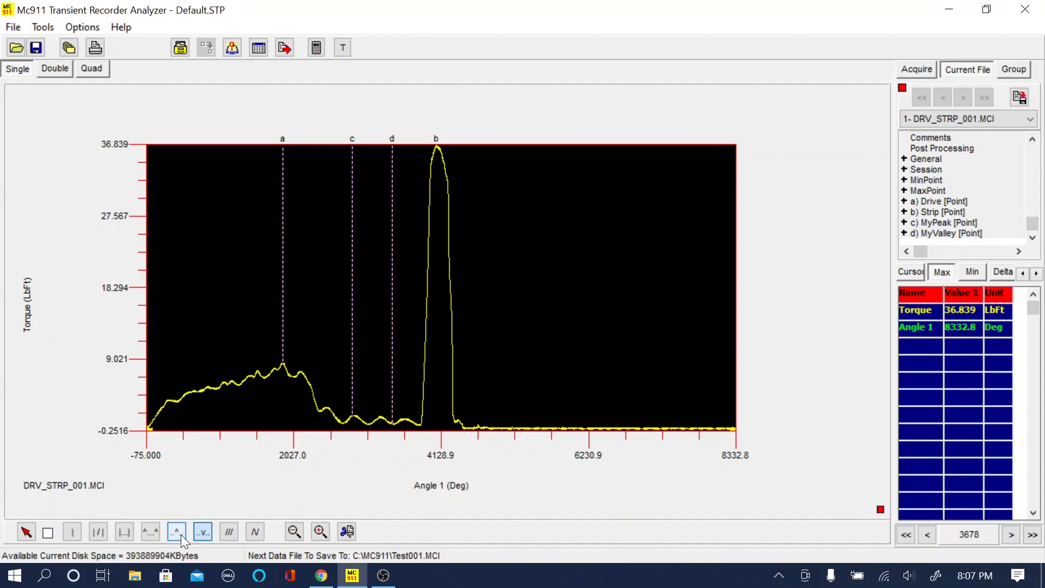
Step: Run seat torque detection on the current file with a highest search value of 30 and the point name Seat
{"action": "left_click", "coordinate": [211, 533]}
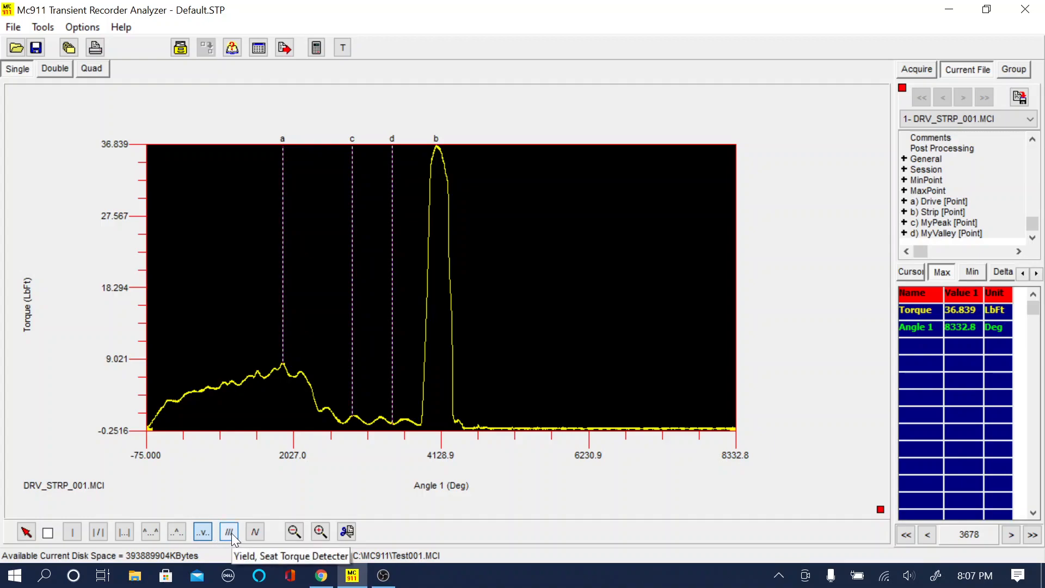
{"action": "left_click", "coordinate": [229, 531]}
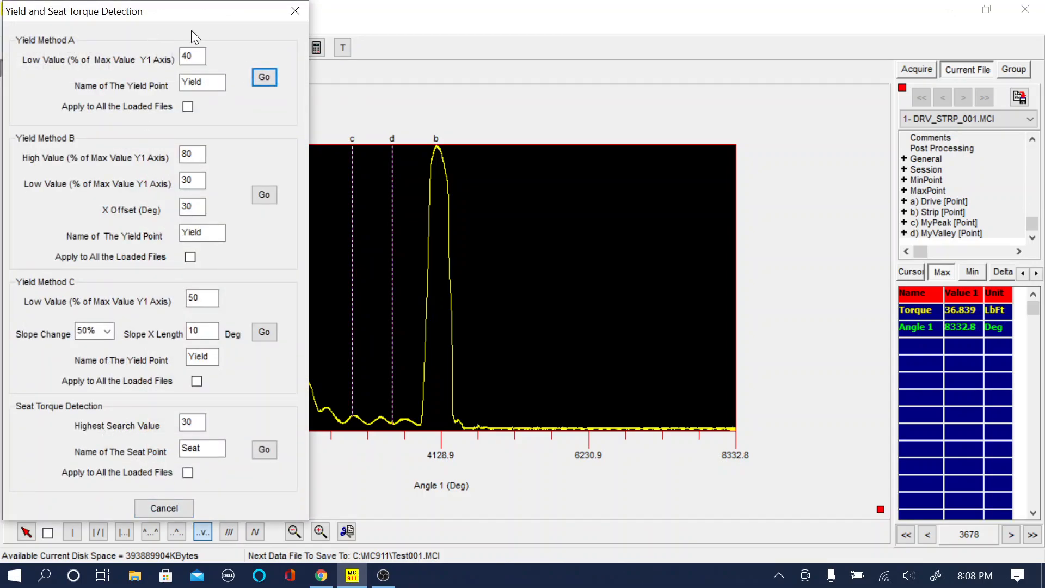
{"action": "left_click_drag", "start_coordinate": [185, 15], "coordinate": [784, 27]}
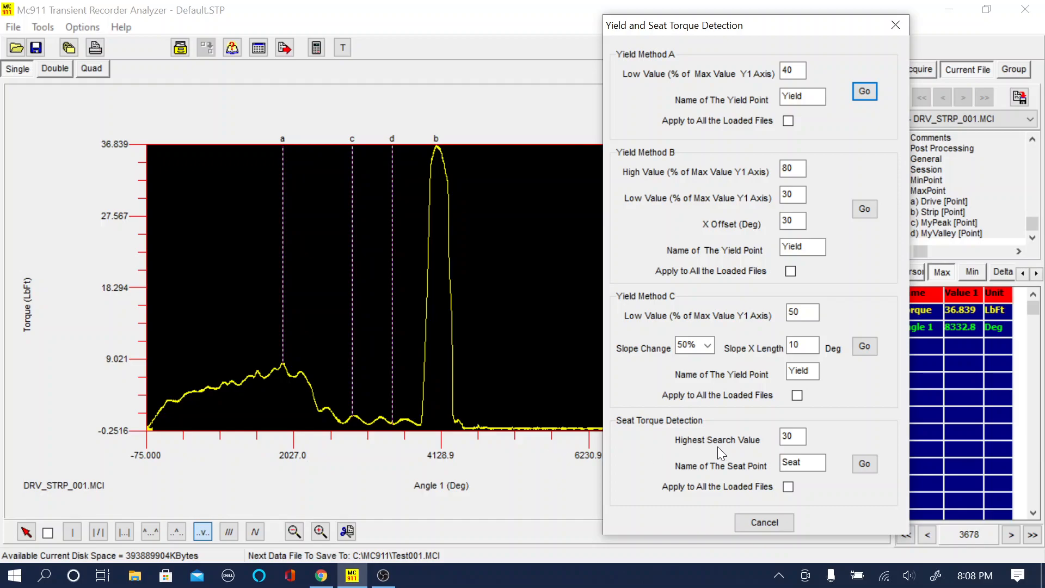
{"action": "left_click", "coordinate": [781, 437]}
{"action": "left_click", "coordinate": [865, 464]}
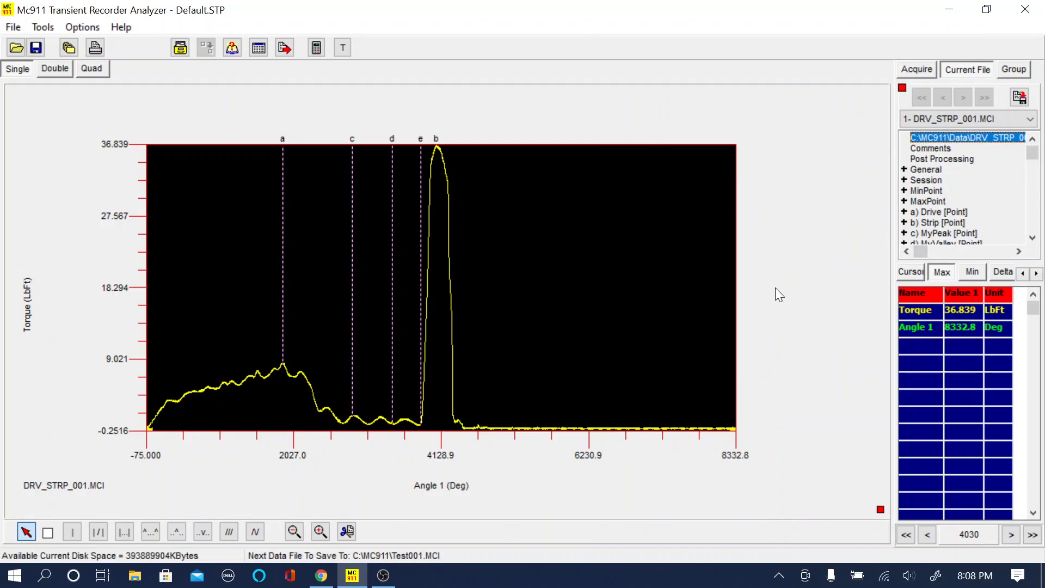
Step: Expand the Seat point entry to read its time, torque, angle and RPM values
{"action": "left_click", "coordinate": [1033, 238]}
{"action": "left_click", "coordinate": [1033, 238]}
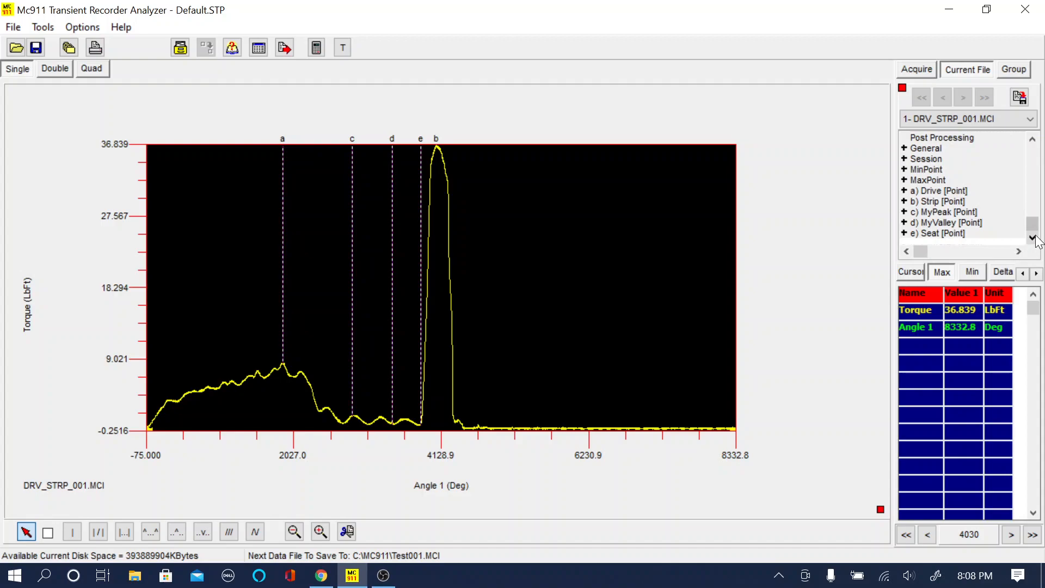
{"action": "left_click", "coordinate": [908, 234]}
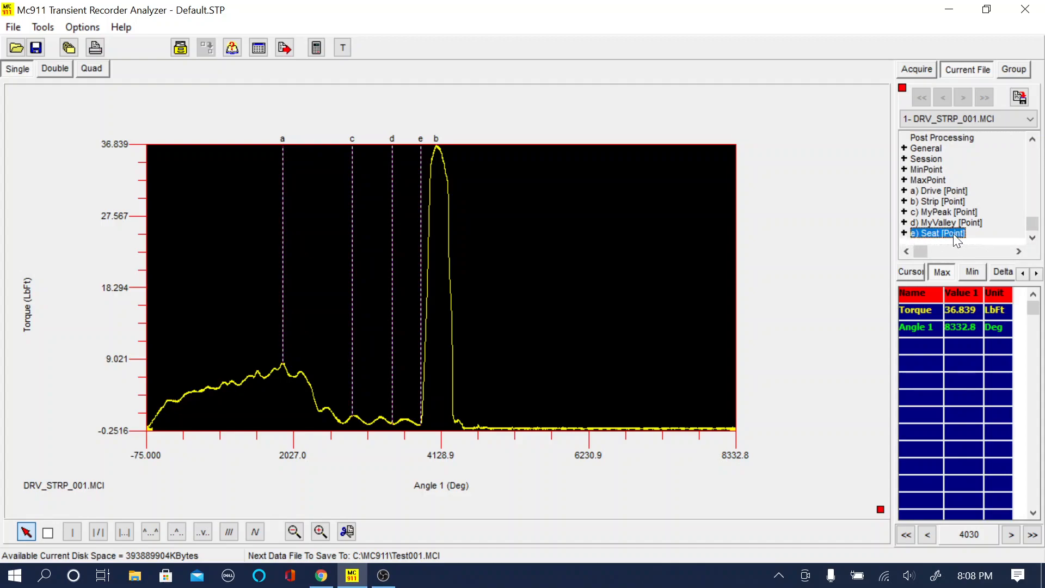
{"action": "double_click", "coordinate": [931, 234]}
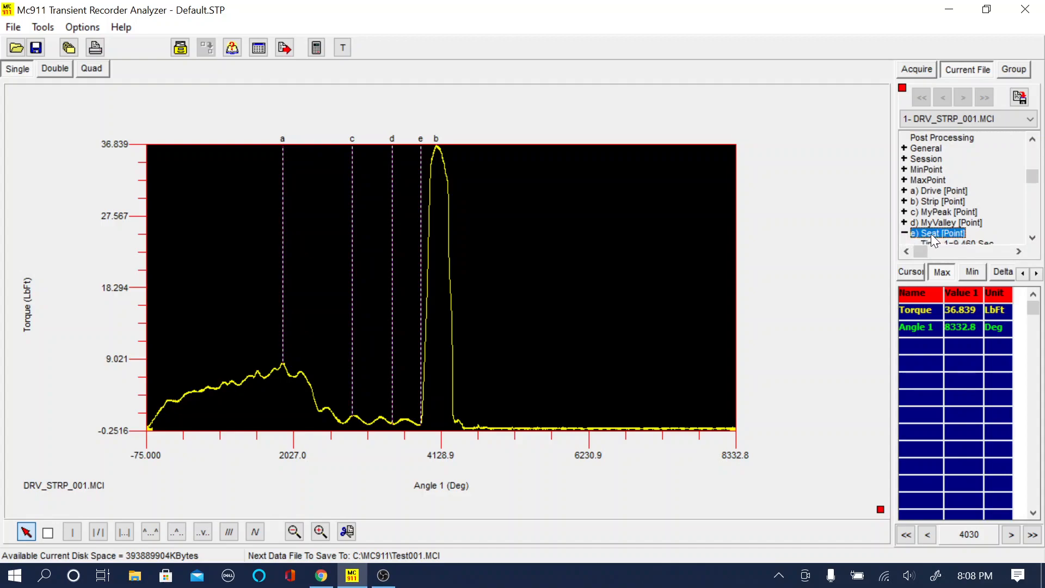
{"action": "left_click", "coordinate": [1033, 238]}
{"action": "left_click", "coordinate": [1033, 238]}
{"action": "left_click", "coordinate": [1033, 238]}
{"action": "left_click", "coordinate": [1032, 238]}
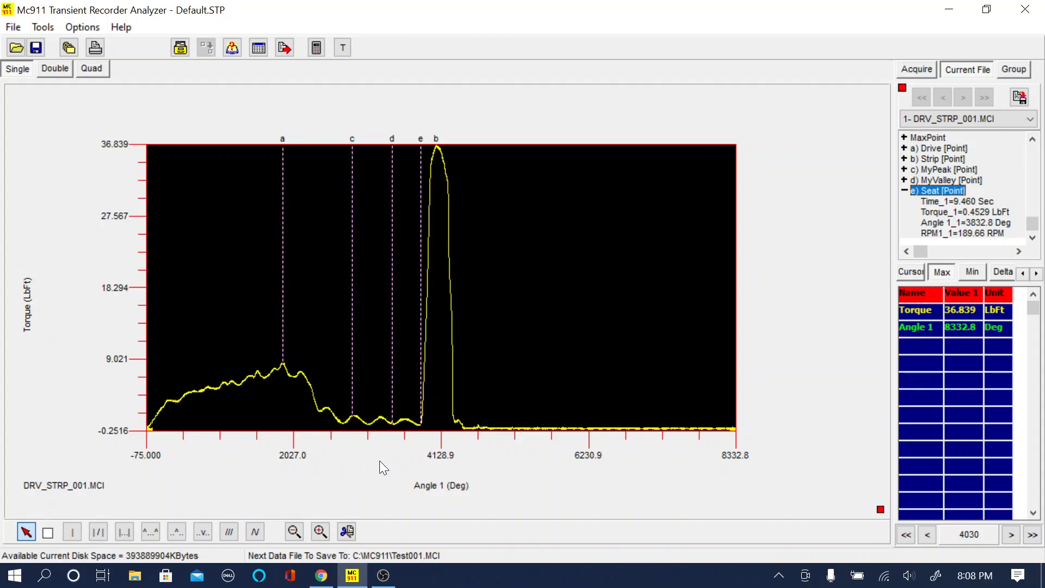
Step: Examine the curve around the Seat point and Strip peak up close, and return to the full graph
{"action": "left_click", "coordinate": [315, 533]}
{"action": "left_click_drag", "start_coordinate": [413, 428], "coordinate": [498, 87]}
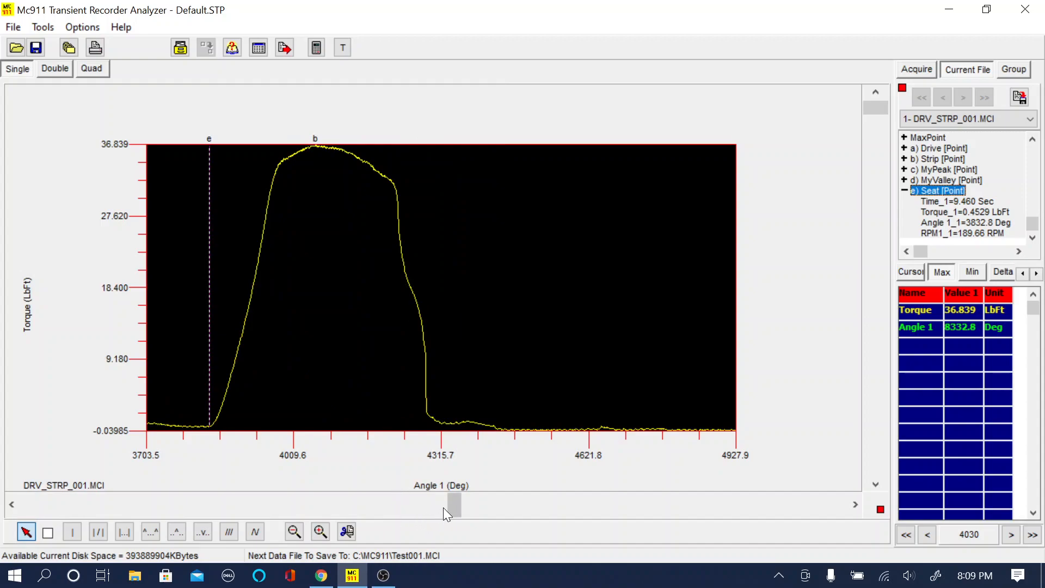
{"action": "mouse_move", "coordinate": [455, 504]}
{"action": "left_mouse_down"}
{"action": "mouse_move", "coordinate": [173, 511]}
{"action": "mouse_move", "coordinate": [498, 508]}
{"action": "mouse_move", "coordinate": [178, 509]}
{"action": "mouse_move", "coordinate": [436, 506]}
{"action": "left_mouse_up"}
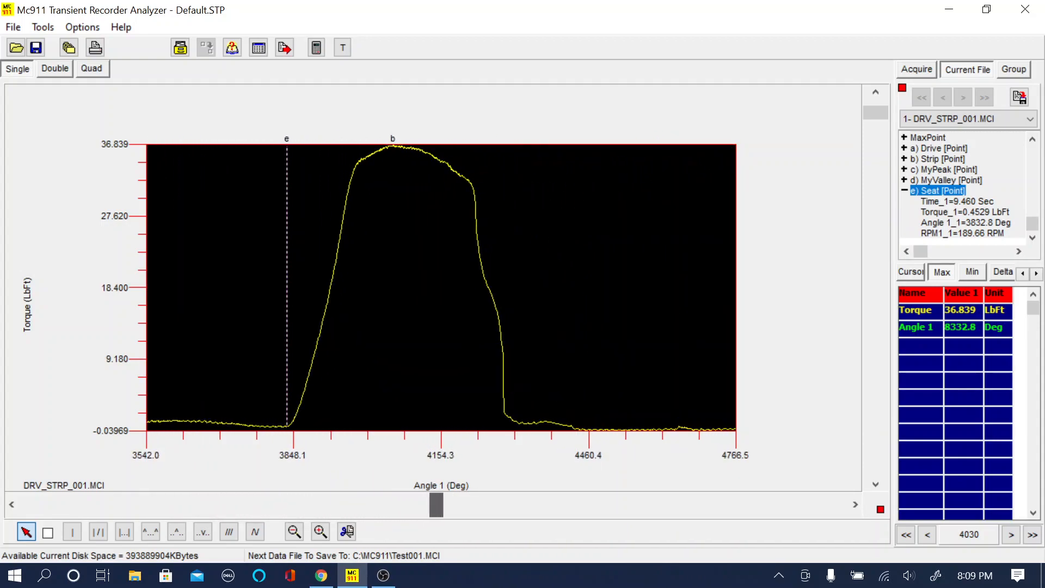
{"action": "left_click", "coordinate": [294, 531]}
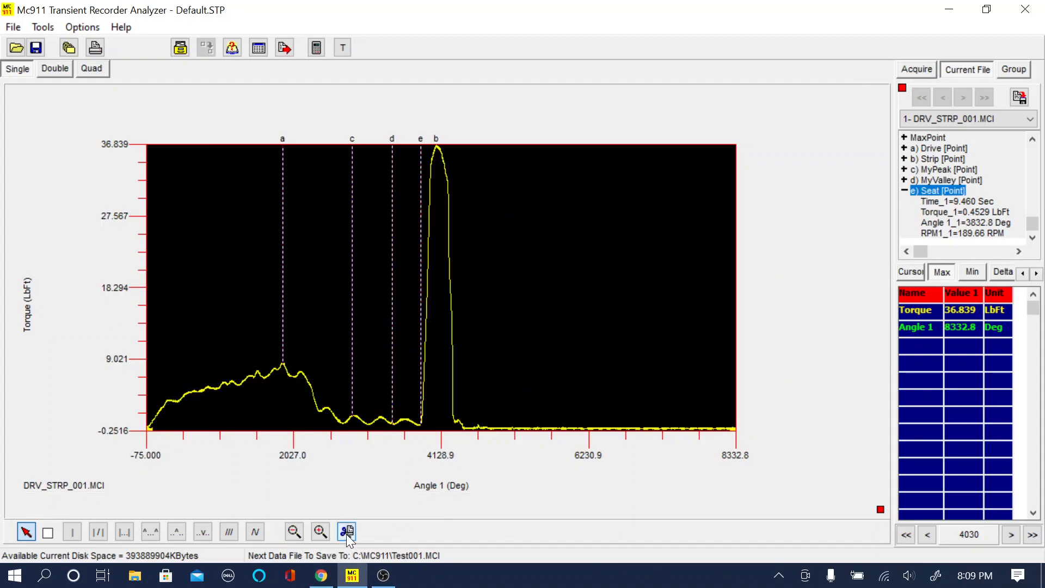